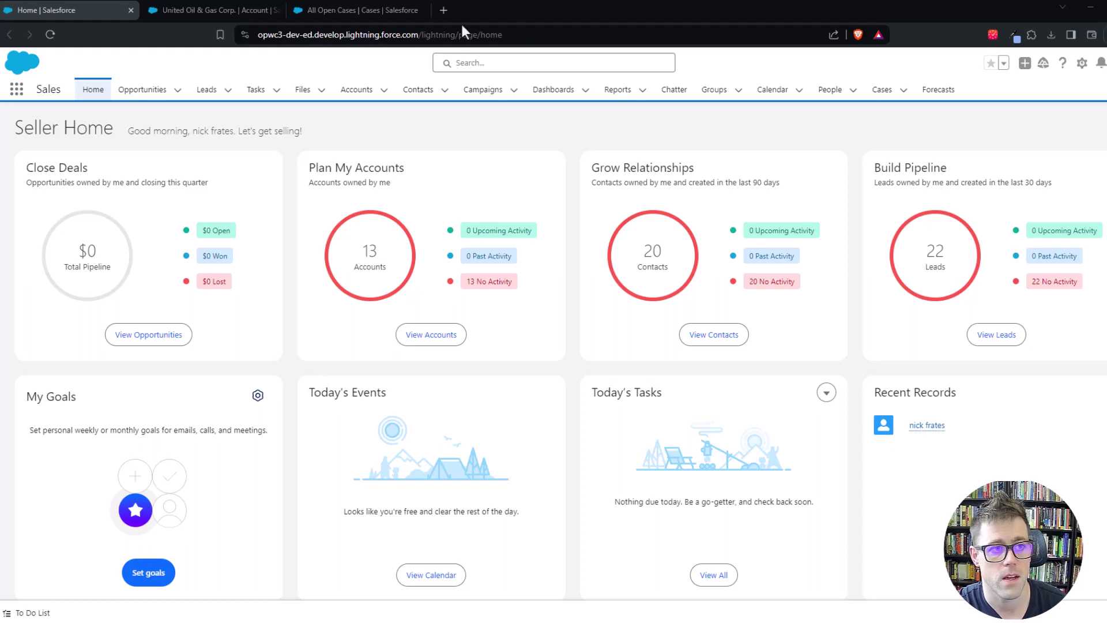
- Open the Case object's ContactMustBePresent validation rule in edit mode
{"action": "left_click", "coordinate": [379, 10]}
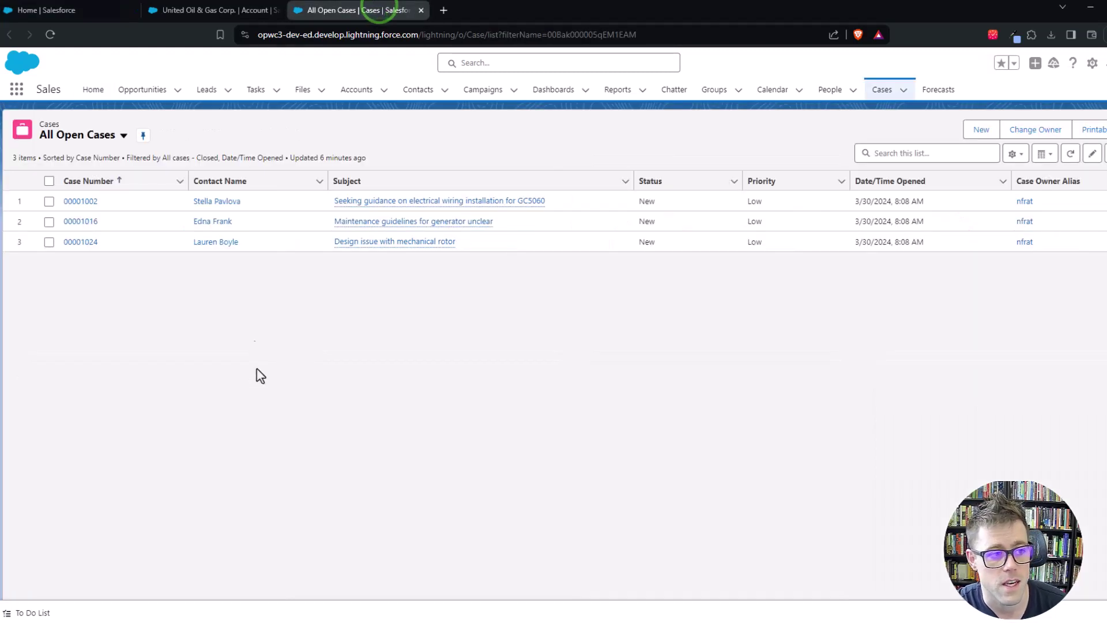
{"action": "left_click", "coordinate": [1093, 65]}
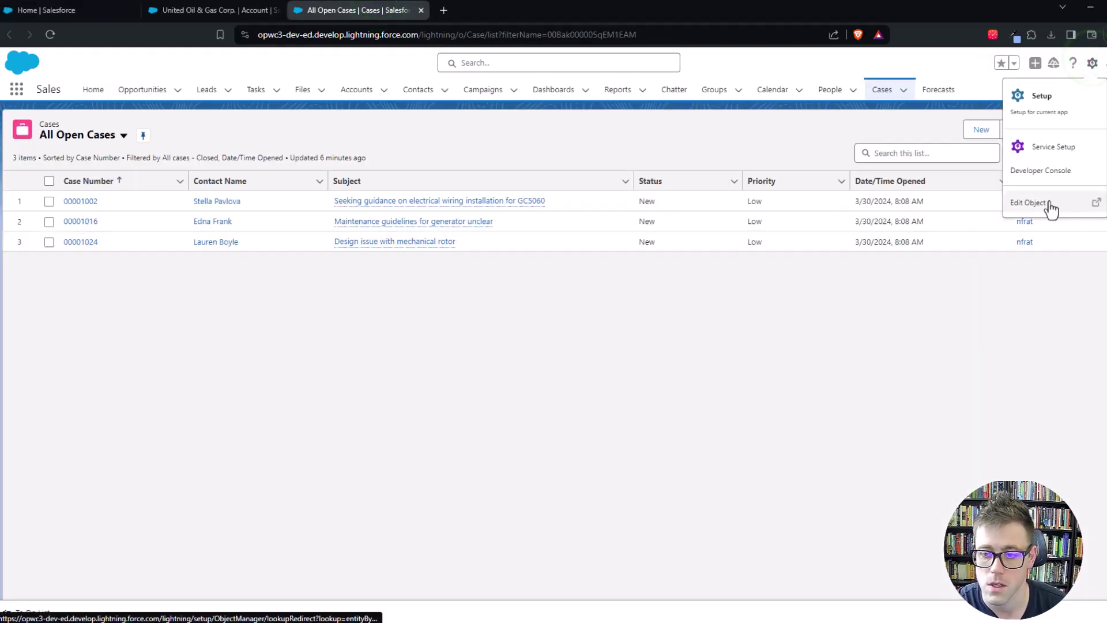
{"action": "left_click", "coordinate": [1049, 200]}
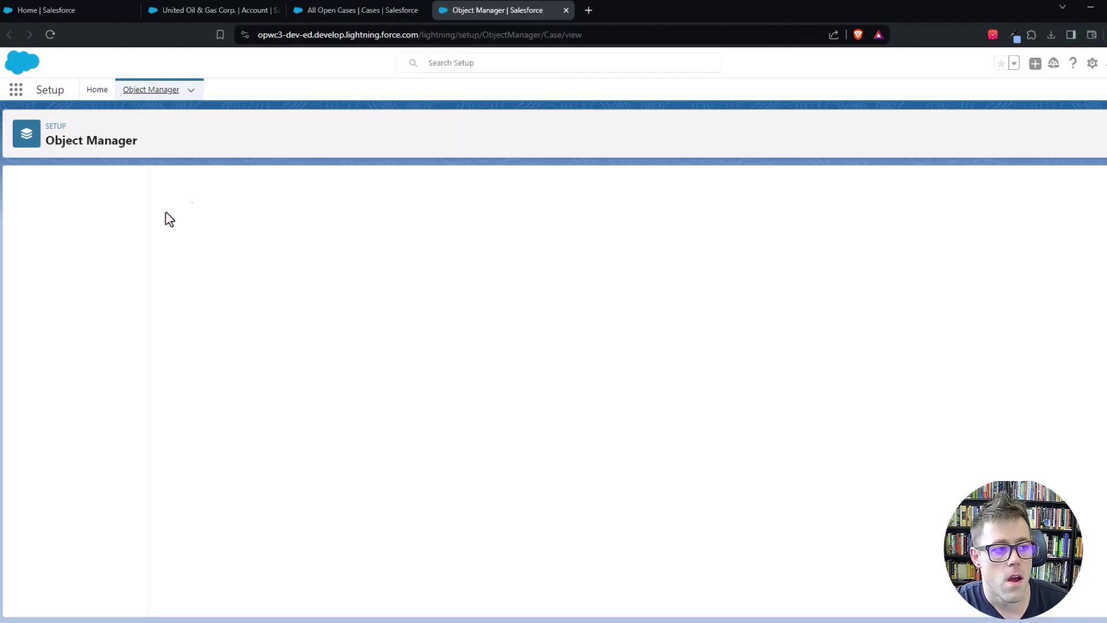
{"action": "left_click", "coordinate": [52, 575]}
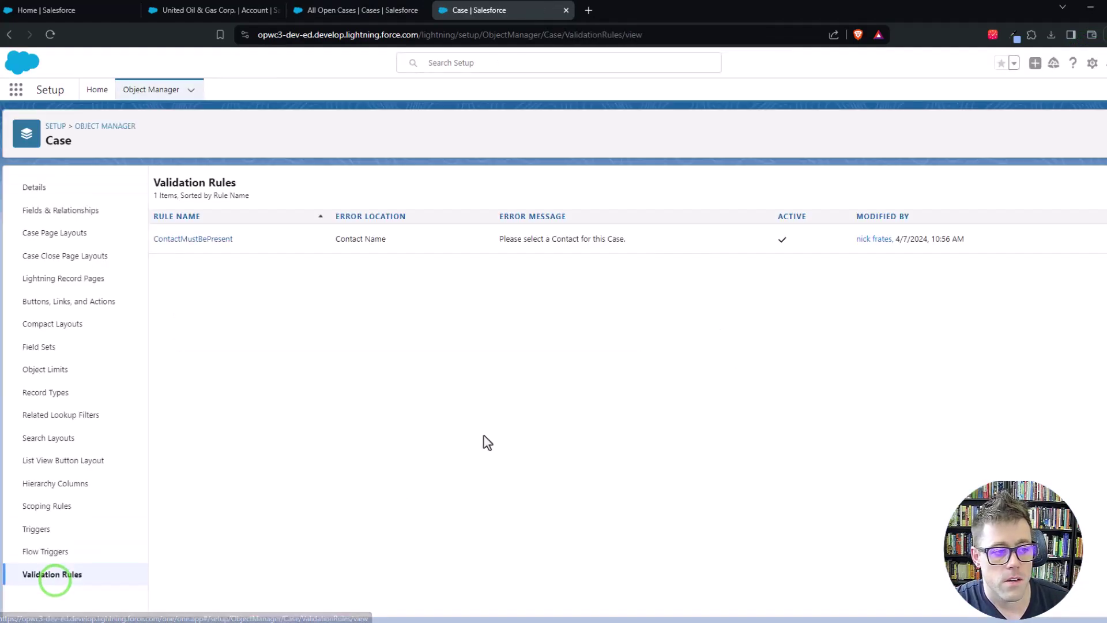
{"action": "left_click", "coordinate": [212, 240]}
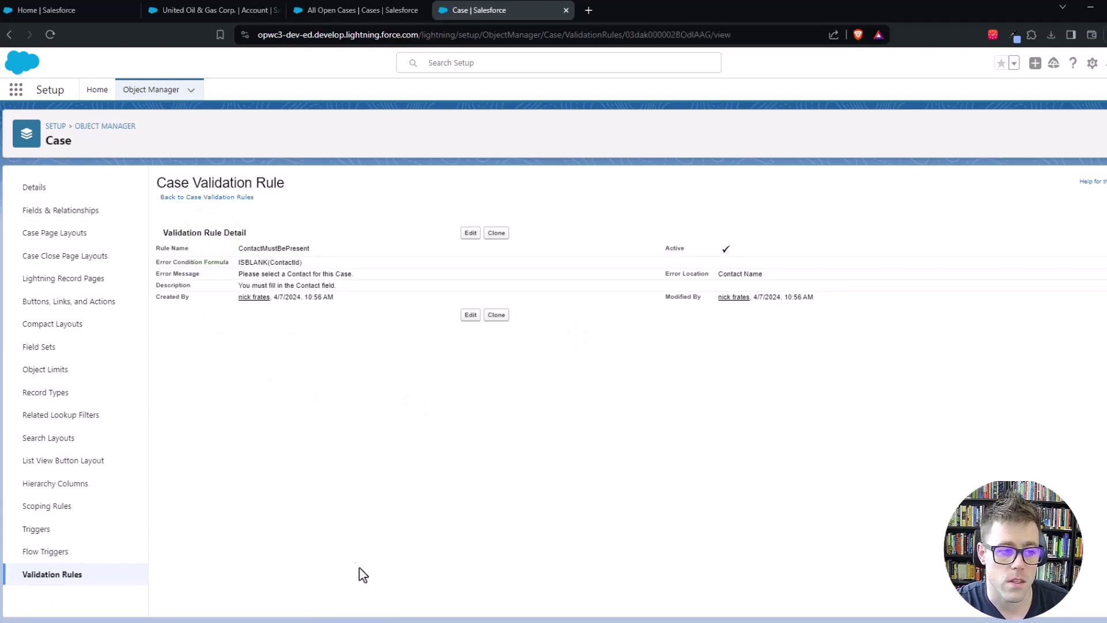
{"action": "left_click", "coordinate": [467, 236]}
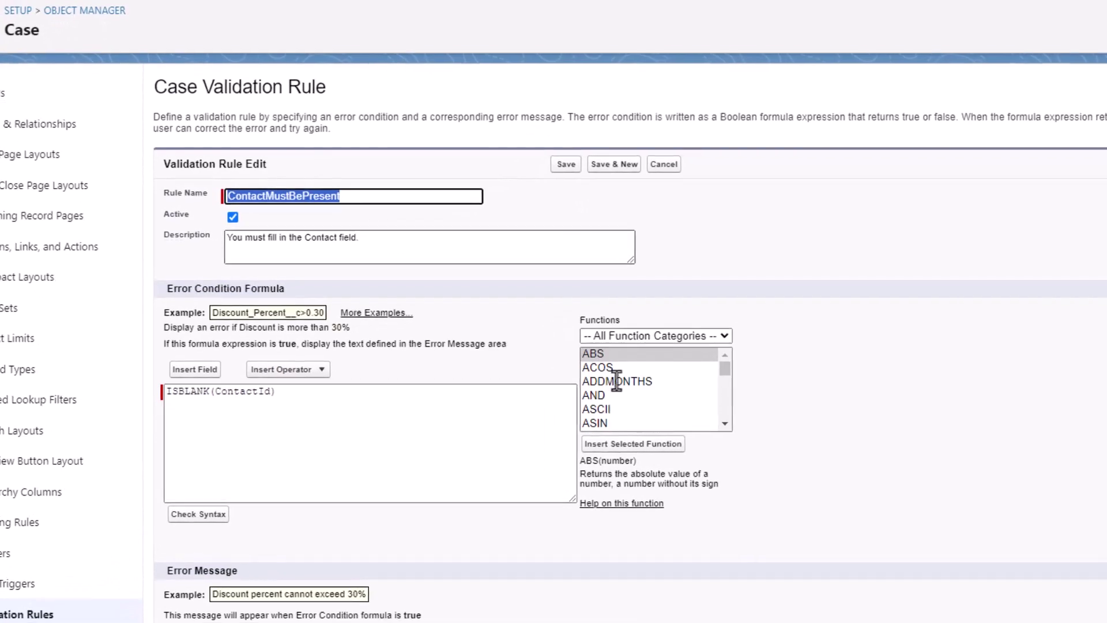
- Review the rule's existing ISBLANK(ContactId) error condition formula
{"action": "left_click", "coordinate": [1079, 403]}
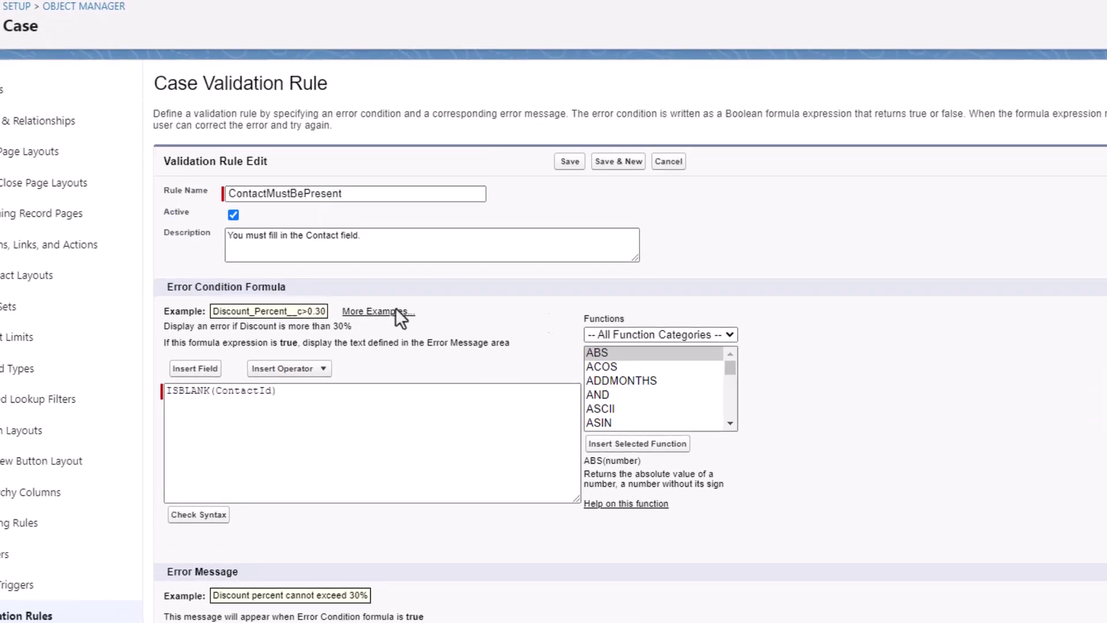
{"action": "left_click_drag", "start_coordinate": [173, 392], "coordinate": [386, 399]}
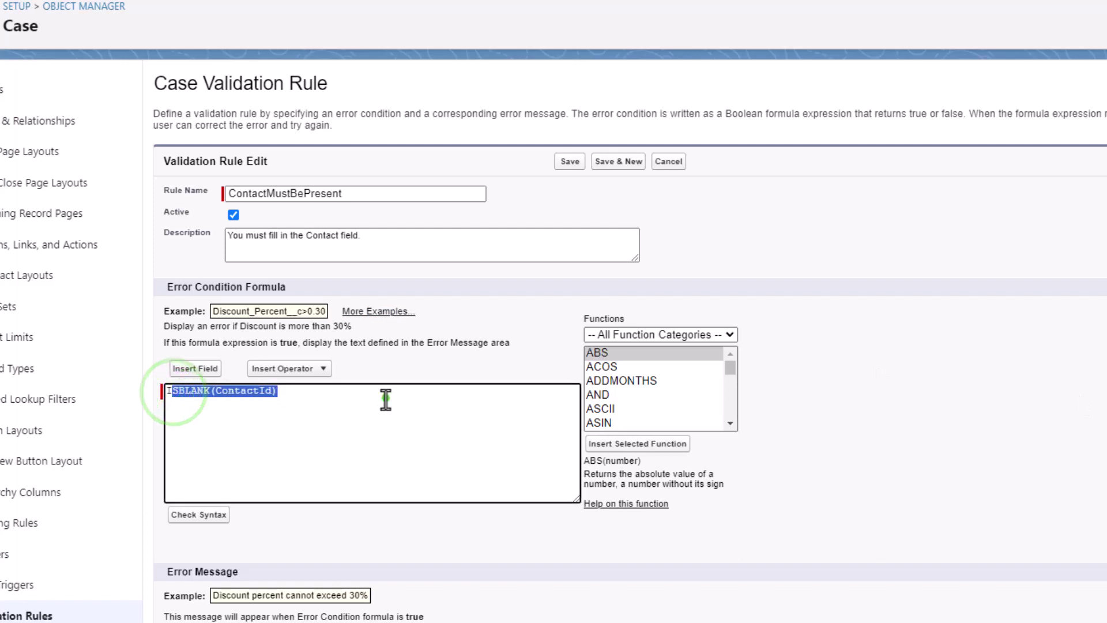
{"action": "left_click", "coordinate": [385, 399]}
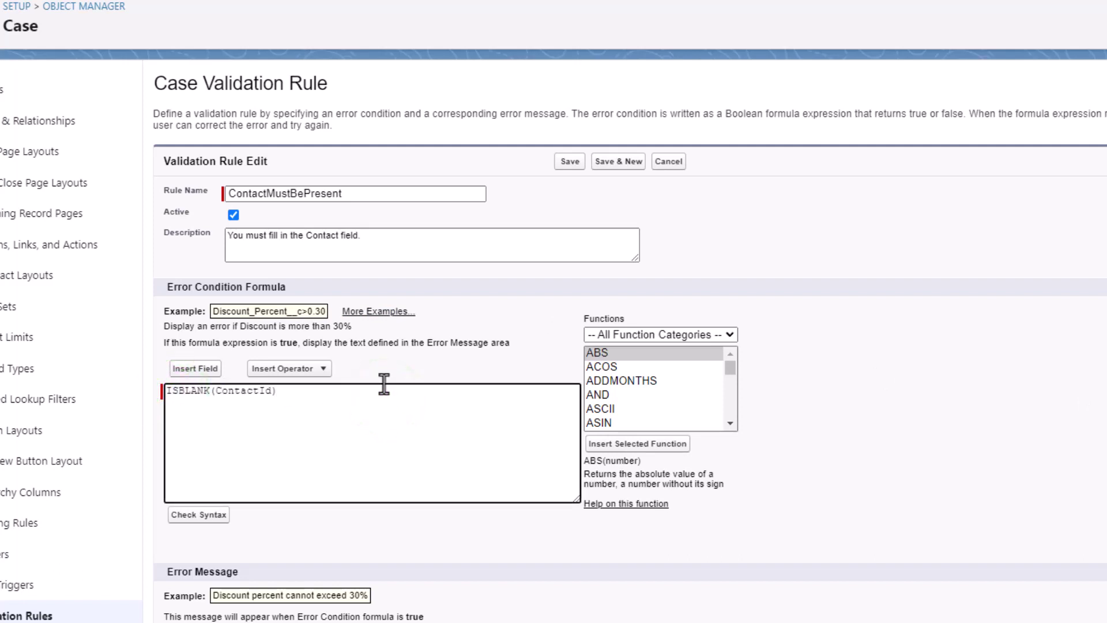
{"action": "left_click", "coordinate": [909, 281]}
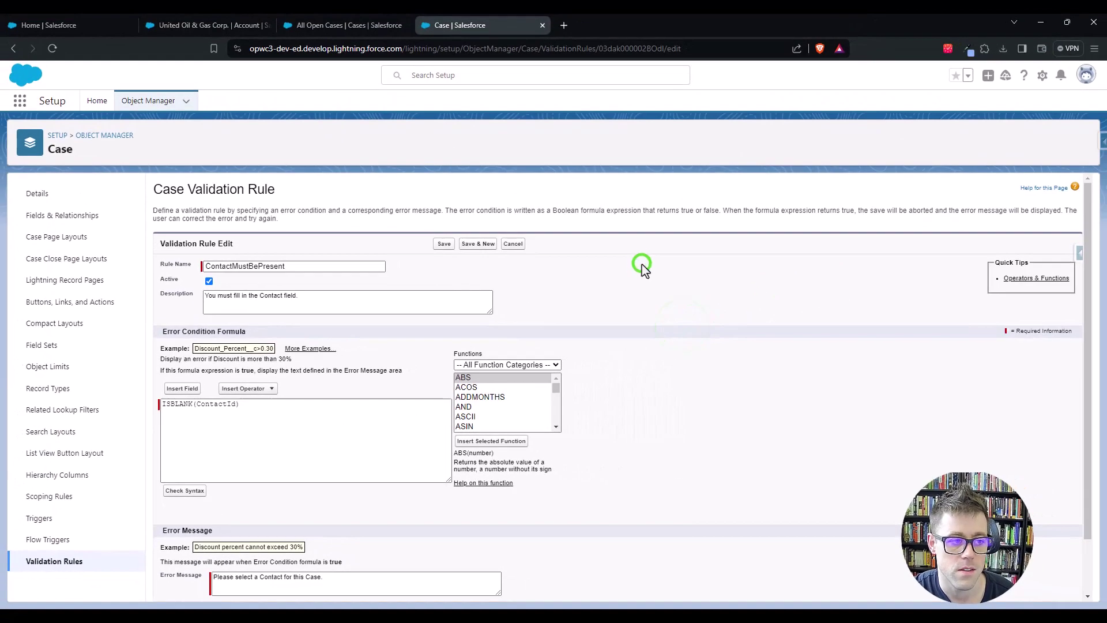
{"action": "left_click", "coordinate": [855, 192]}
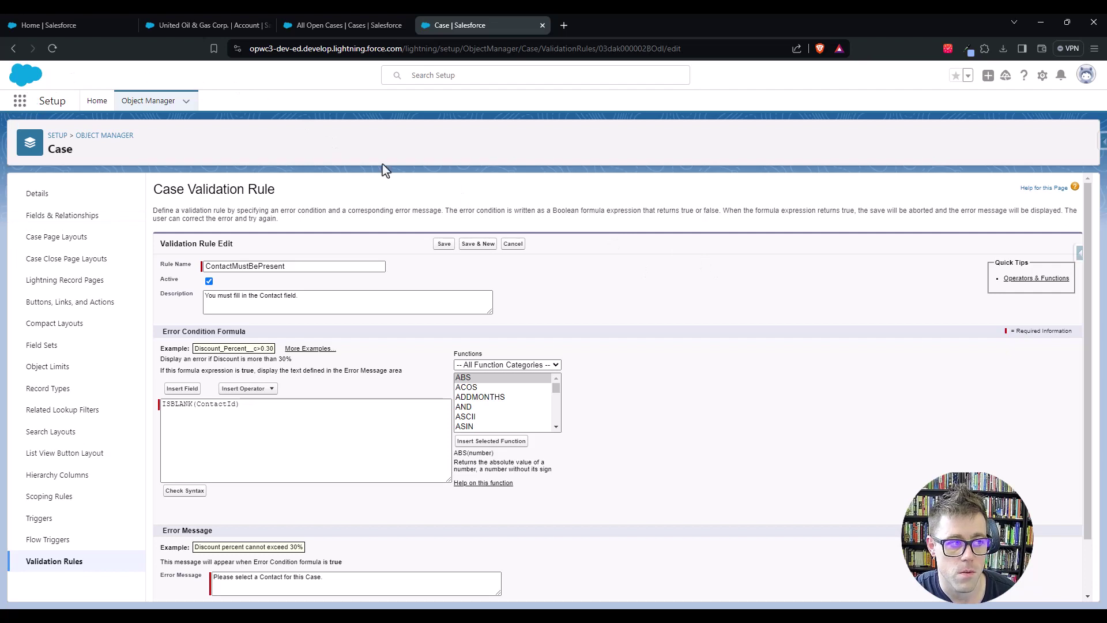
- Open Setup in a new tab and search 'custom per' to reach Custom Permissions
{"action": "left_click", "coordinate": [1043, 75]}
{"action": "left_click", "coordinate": [994, 106]}
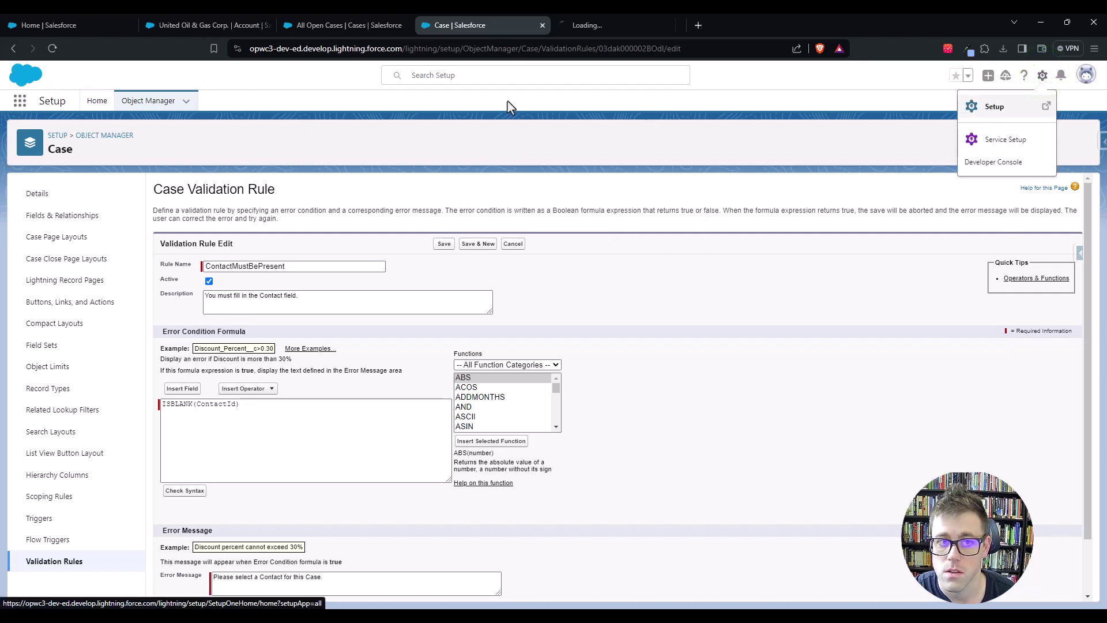
{"action": "left_click", "coordinate": [628, 23]}
{"action": "left_click", "coordinate": [64, 132]}
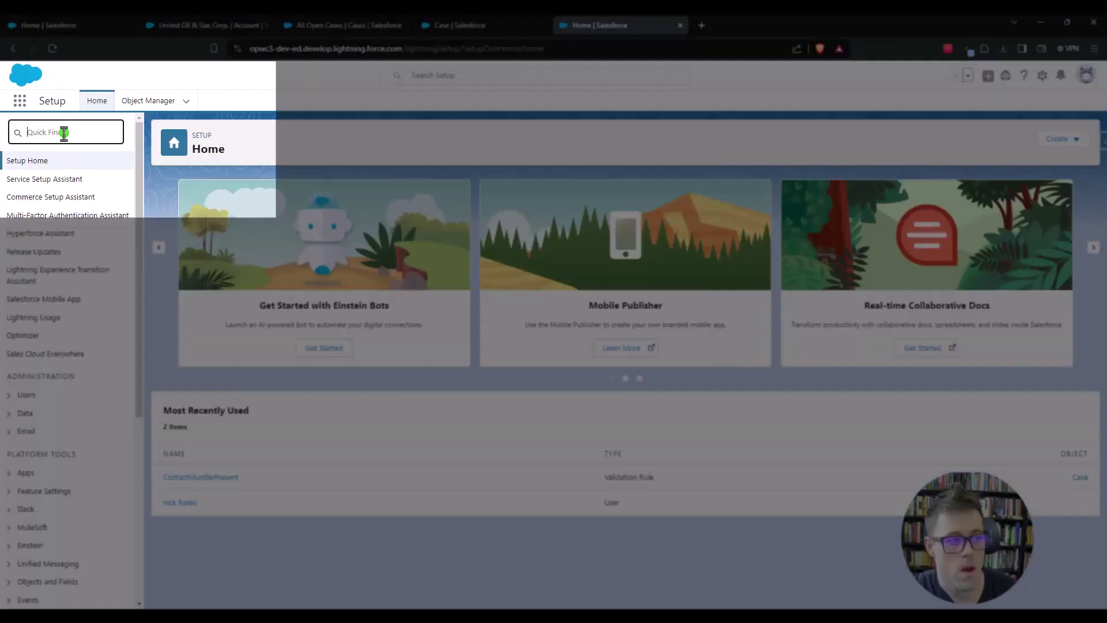
{"action": "type", "text": "custom perm"}
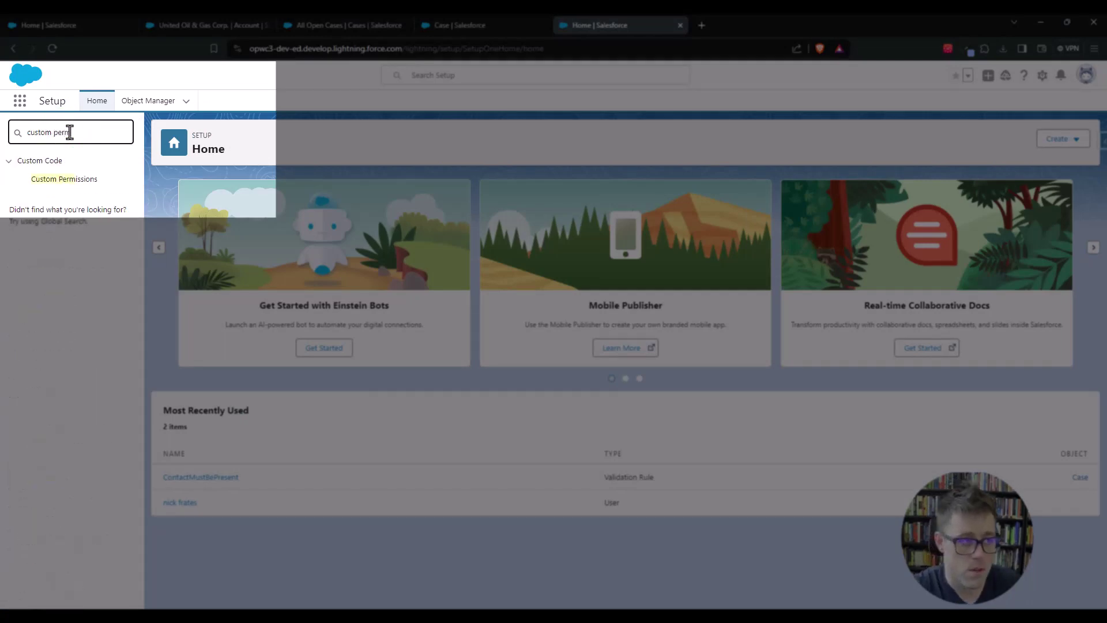
{"action": "left_click", "coordinate": [77, 180]}
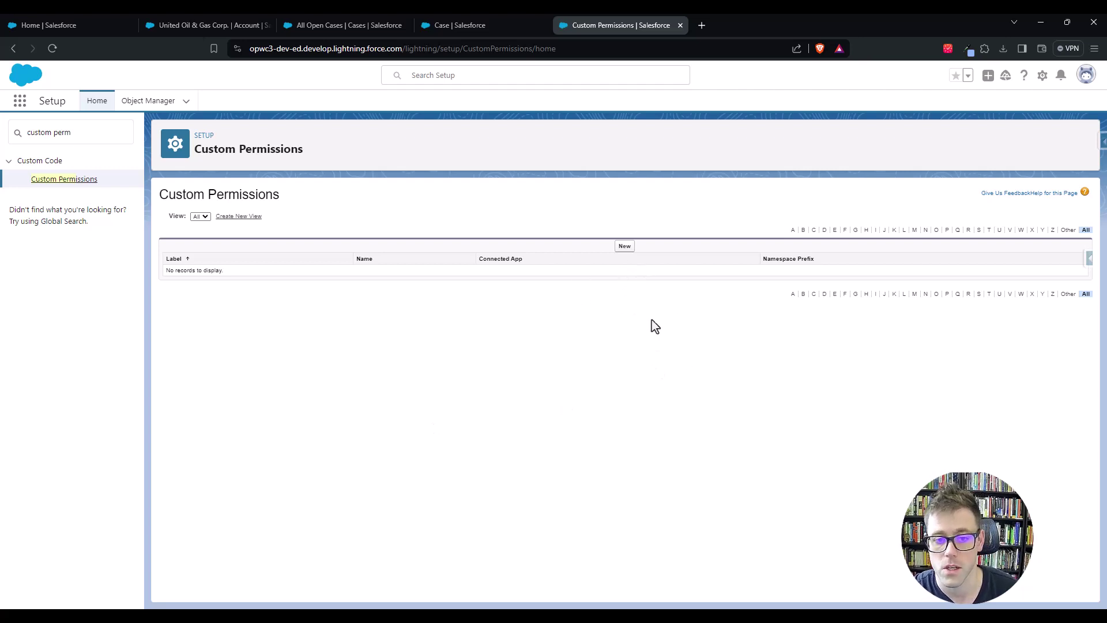
- Create and save custom permission 'Bypass Case Validation Rules' with API name Bypass_Case_Validation_Rules
{"action": "left_click", "coordinate": [627, 249]}
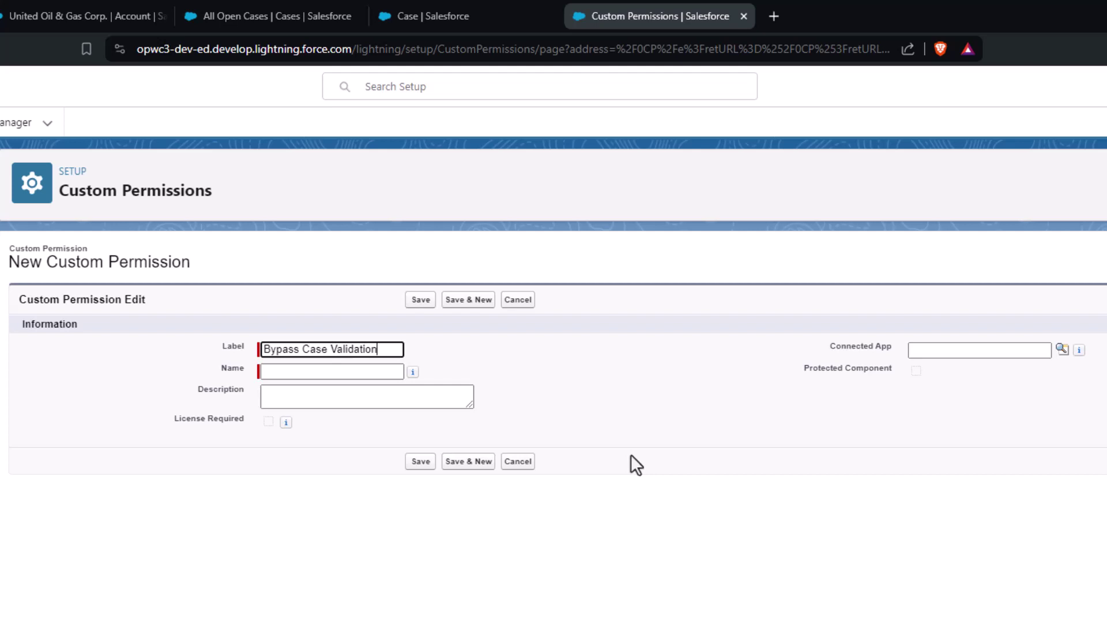
{"action": "type", "text": "e"}
{"action": "key", "text": "Tab"}
{"action": "left_click", "coordinate": [674, 450]}
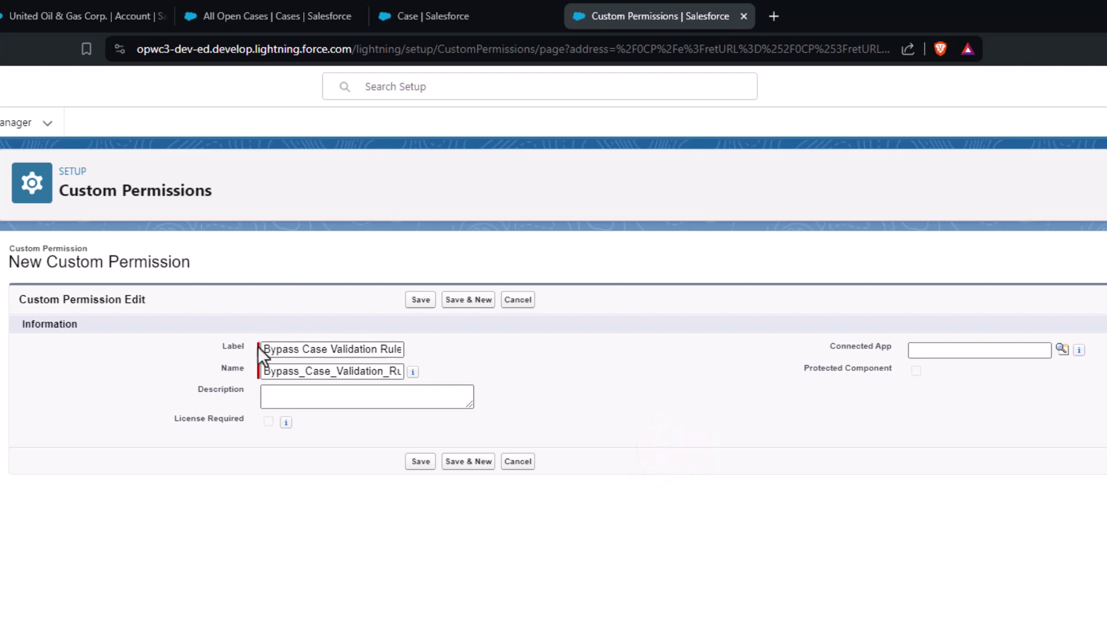
{"action": "left_click", "coordinate": [421, 299]}
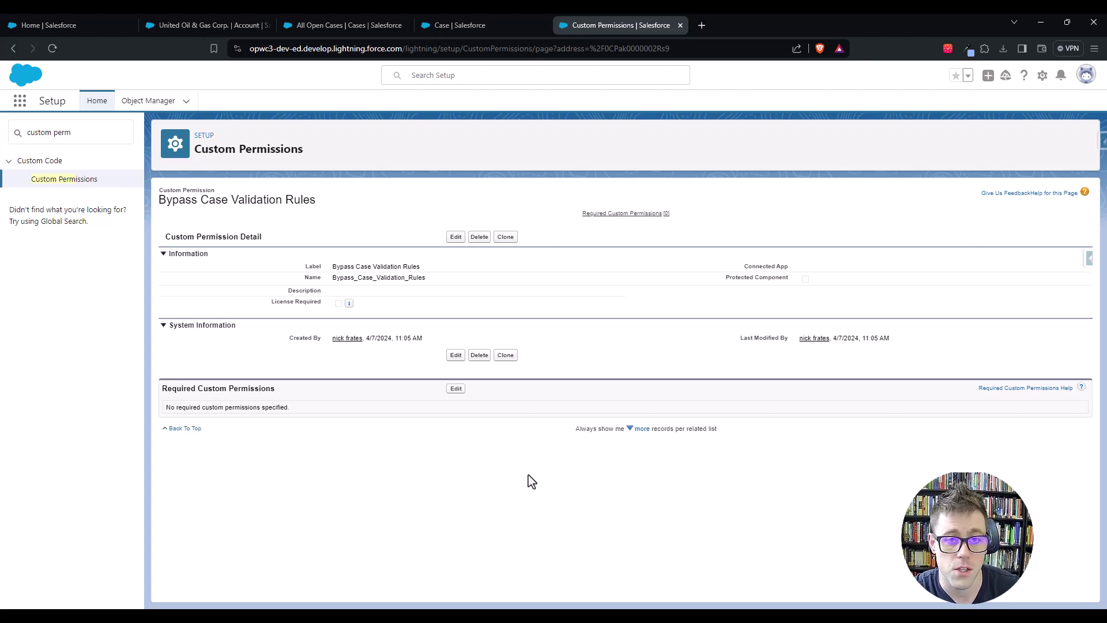
- Via Quick Find 'permission', create and save permission set 'Bypass Case Validation Rules' with its auto-filled API name
{"action": "triple_click", "coordinate": [104, 132]}
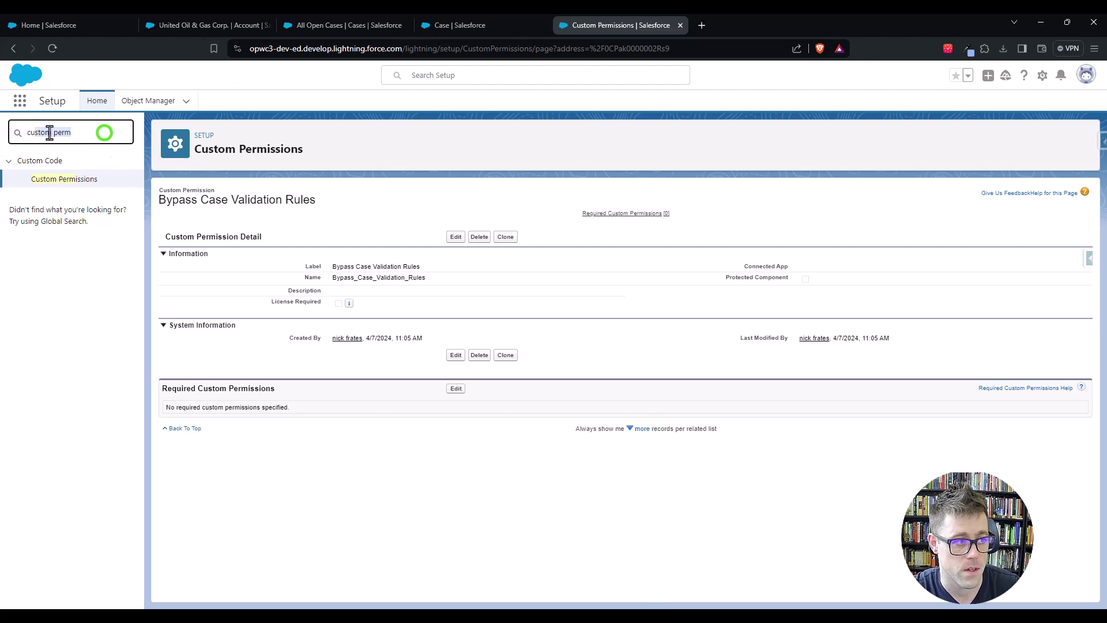
{"action": "type", "text": "permission"}
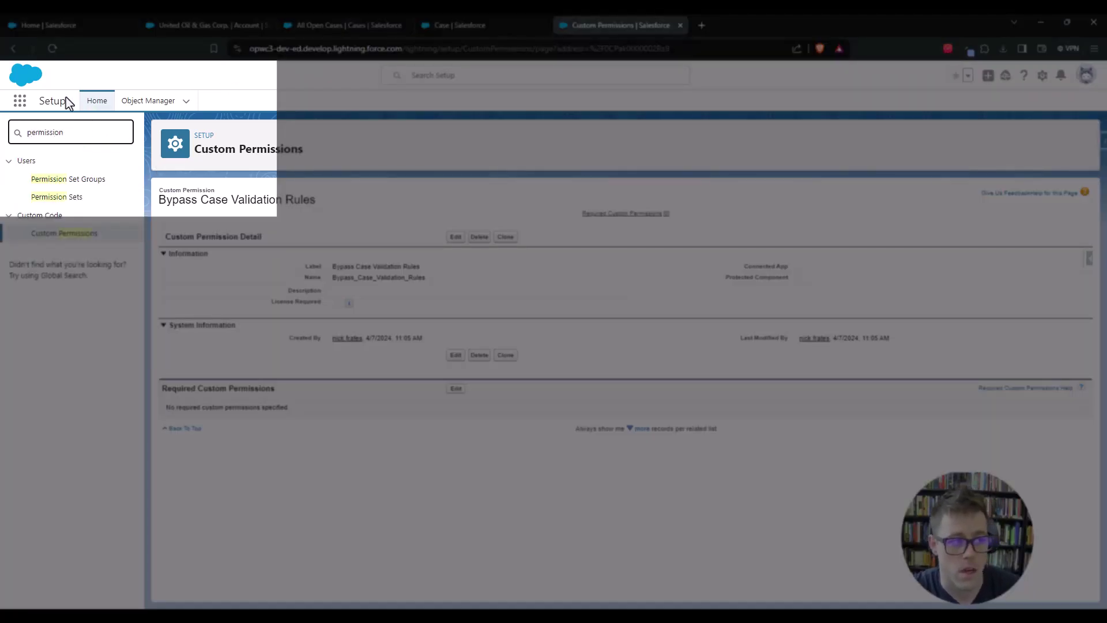
{"action": "left_click", "coordinate": [60, 198]}
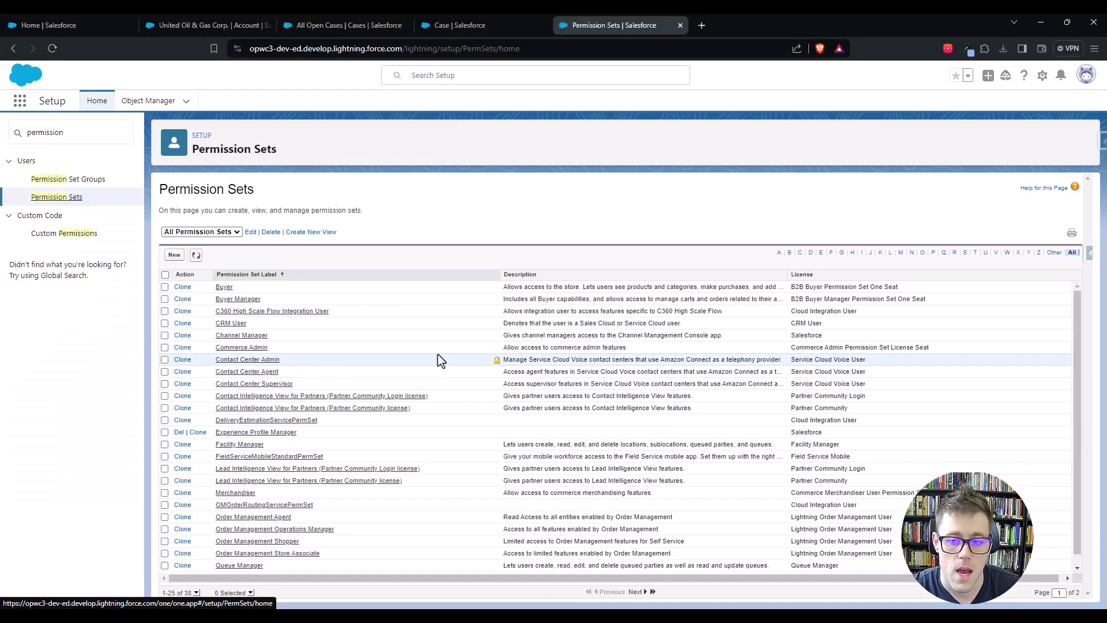
{"action": "left_click", "coordinate": [174, 254]}
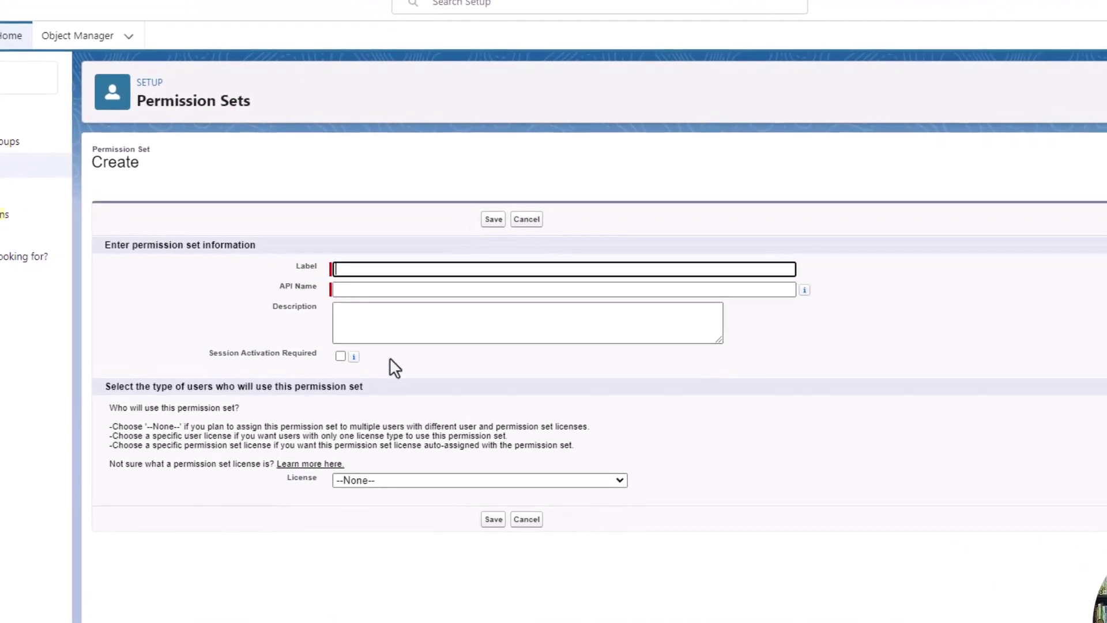
{"action": "type", "text": "Bypass Case Validation Rules"}
{"action": "key", "text": "Tab"}
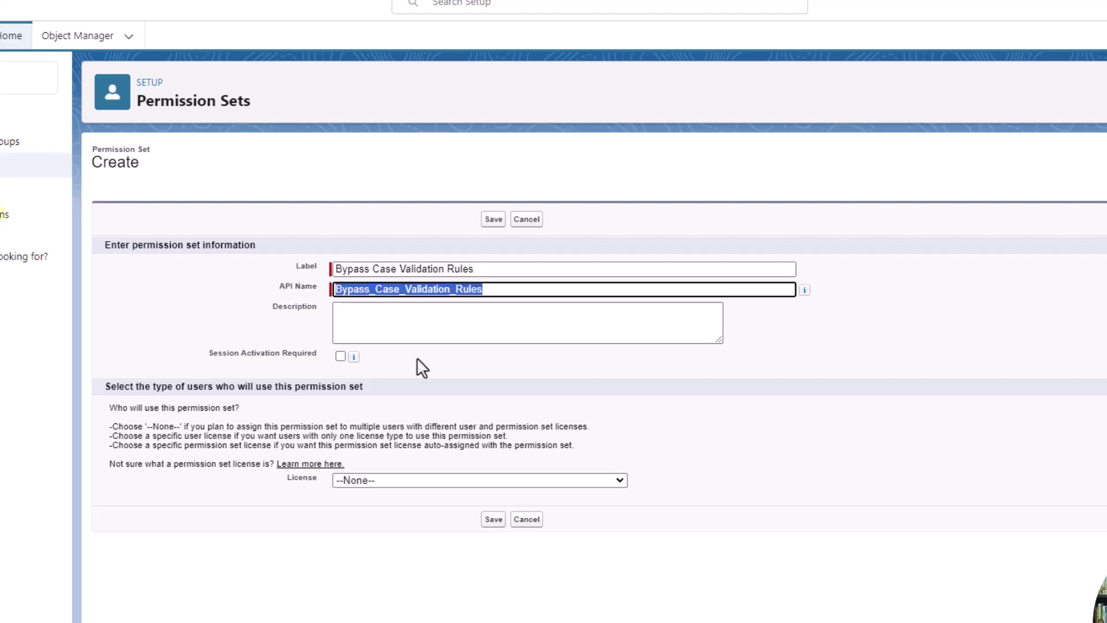
{"action": "left_click", "coordinate": [496, 220]}
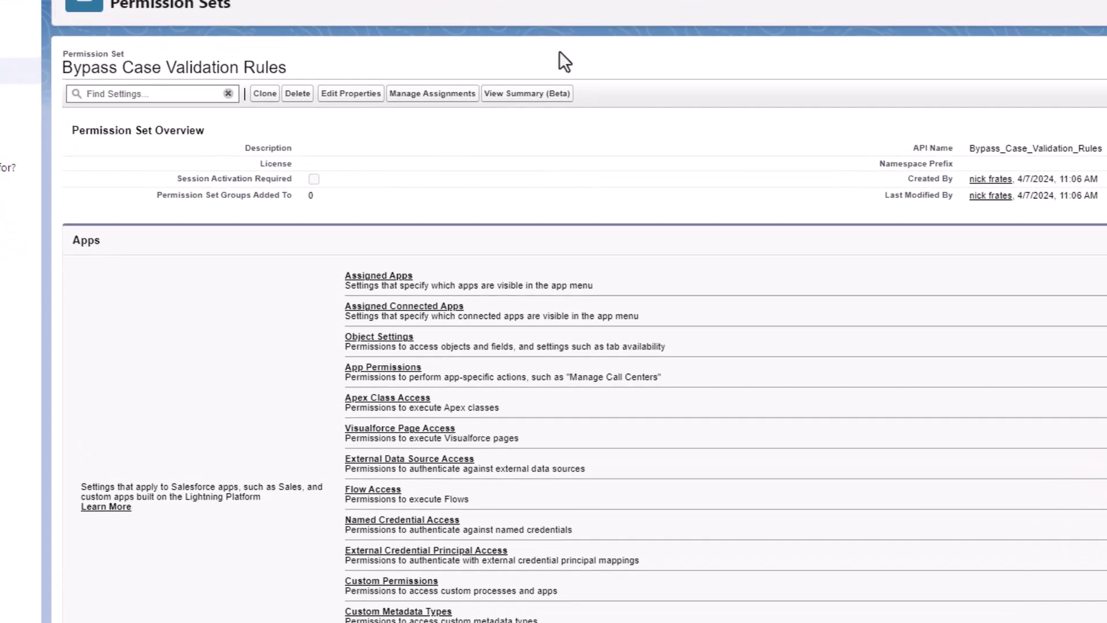
- Move Bypass Case Validation Rules into the set's Enabled Custom Permissions and save
{"action": "scroll", "coordinate": [519, 49], "scroll_direction": "down", "scroll_amount": 4}
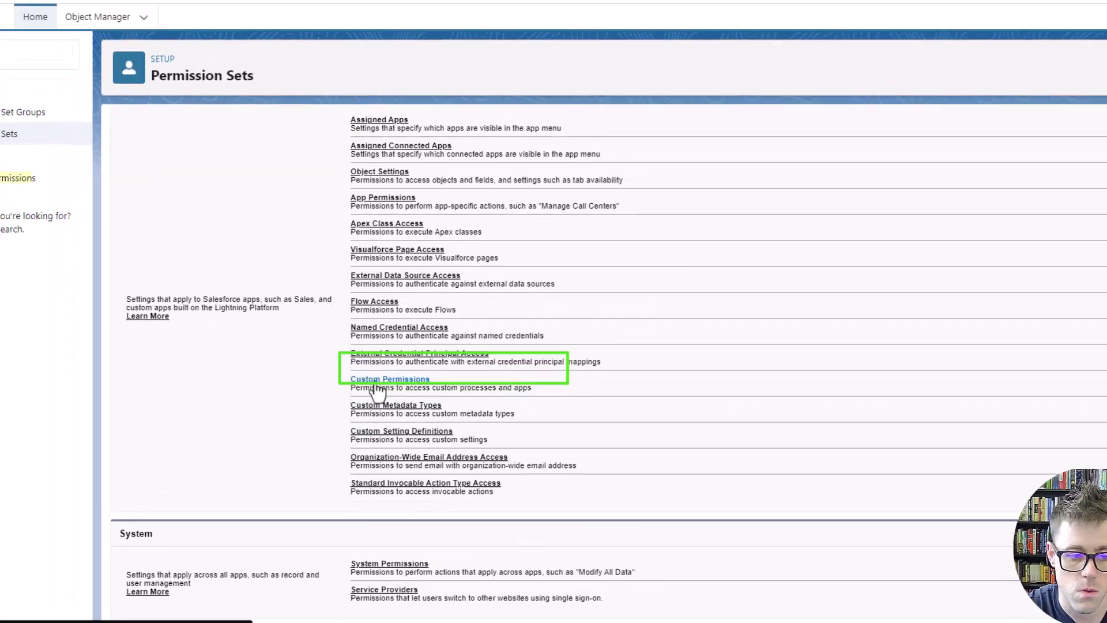
{"action": "left_click", "coordinate": [374, 381]}
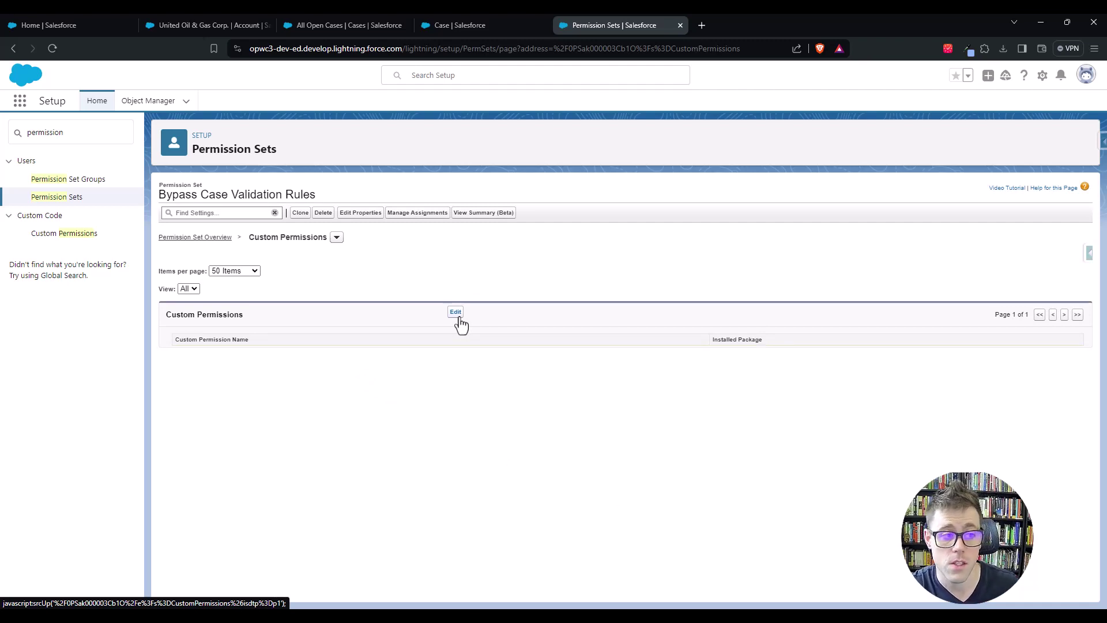
{"action": "left_click", "coordinate": [455, 312]}
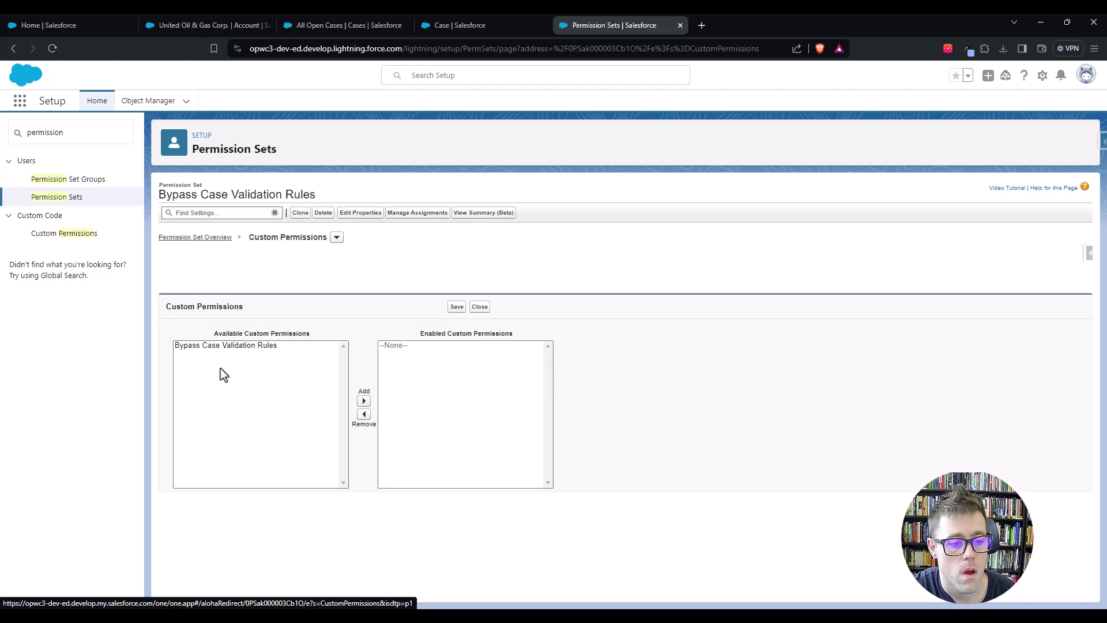
{"action": "left_click", "coordinate": [213, 346]}
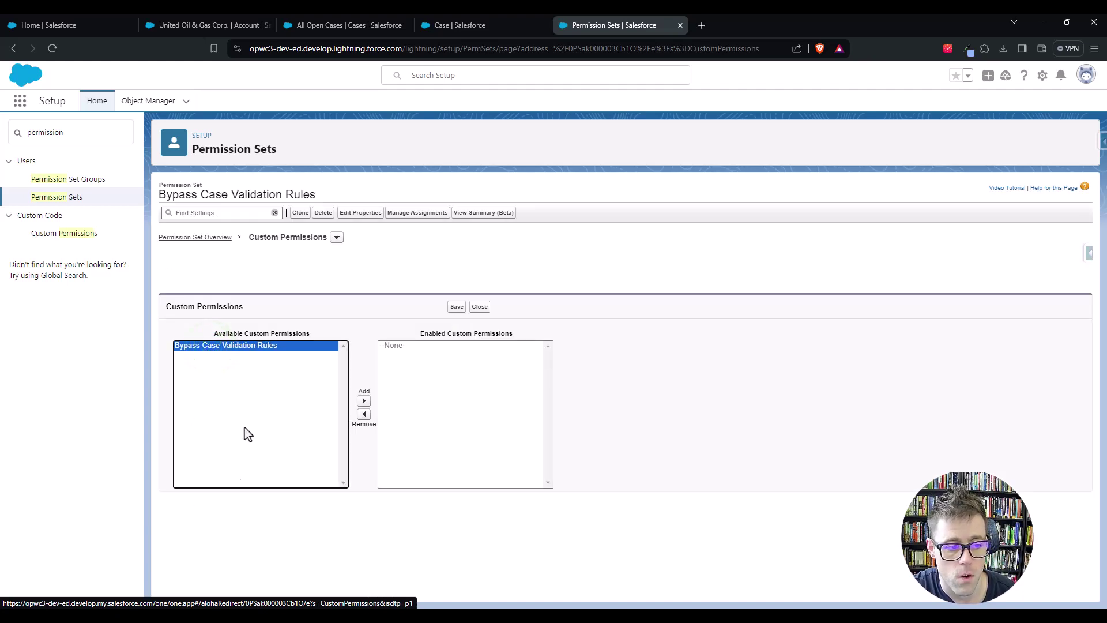
{"action": "left_click", "coordinate": [364, 401]}
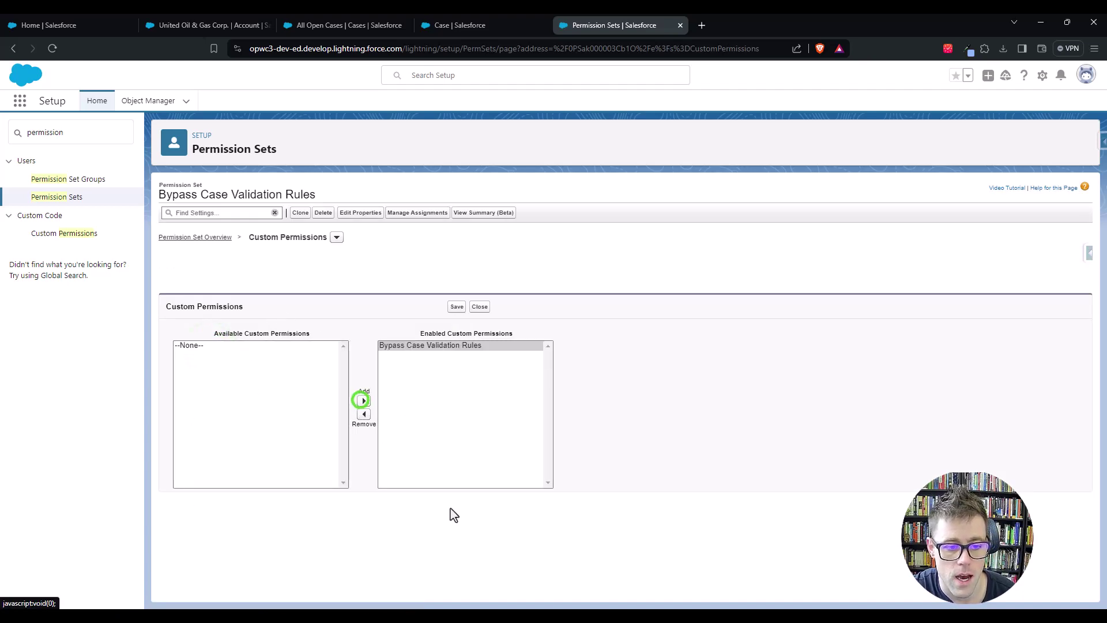
{"action": "left_click_drag", "start_coordinate": [420, 333], "coordinate": [455, 337]}
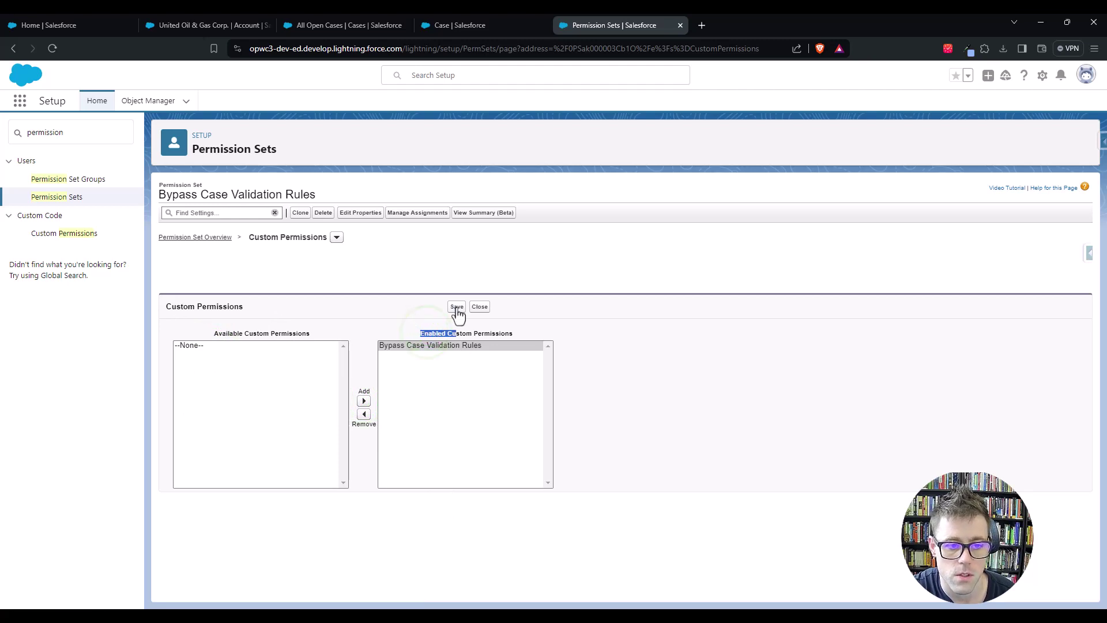
{"action": "left_click", "coordinate": [457, 307]}
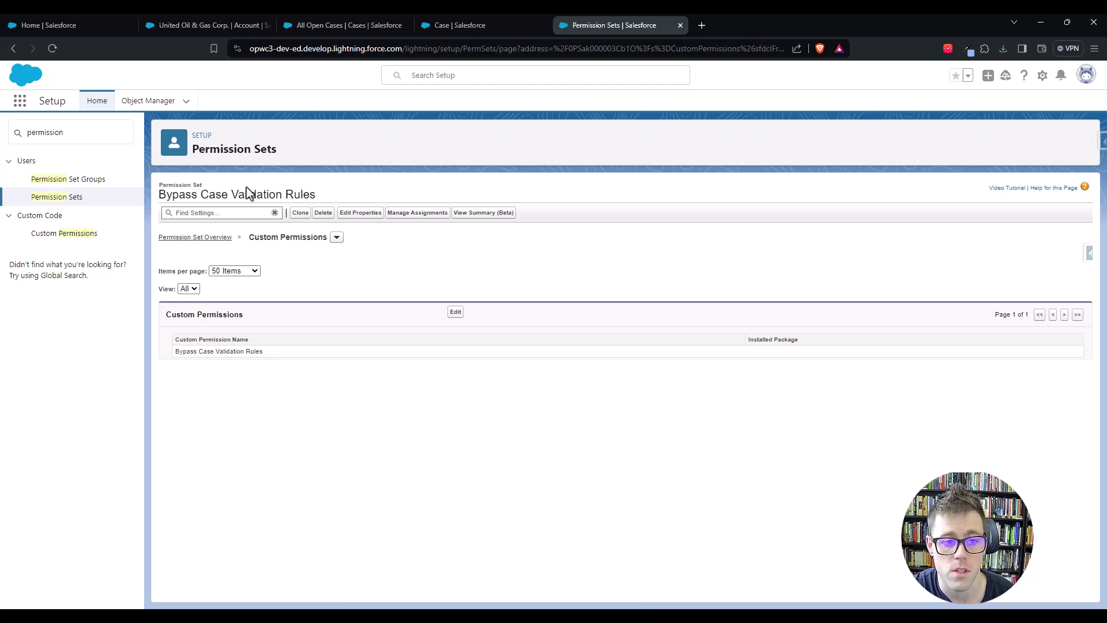
- Assign the permission set to the System Administrator user with no expiration date
{"action": "left_click", "coordinate": [401, 218]}
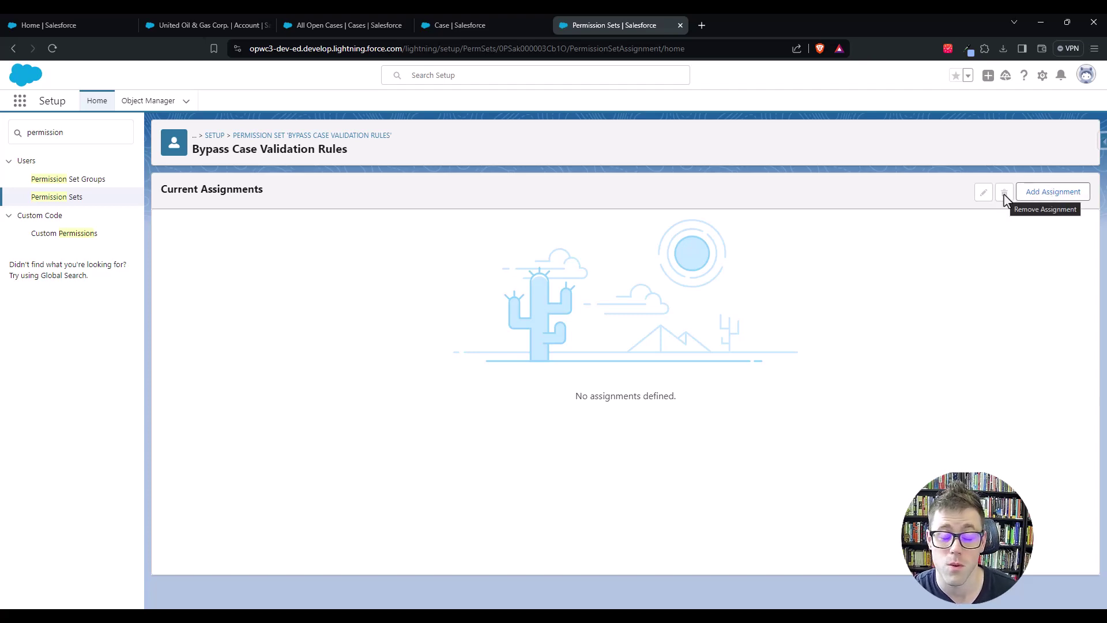
{"action": "left_click", "coordinate": [1036, 197]}
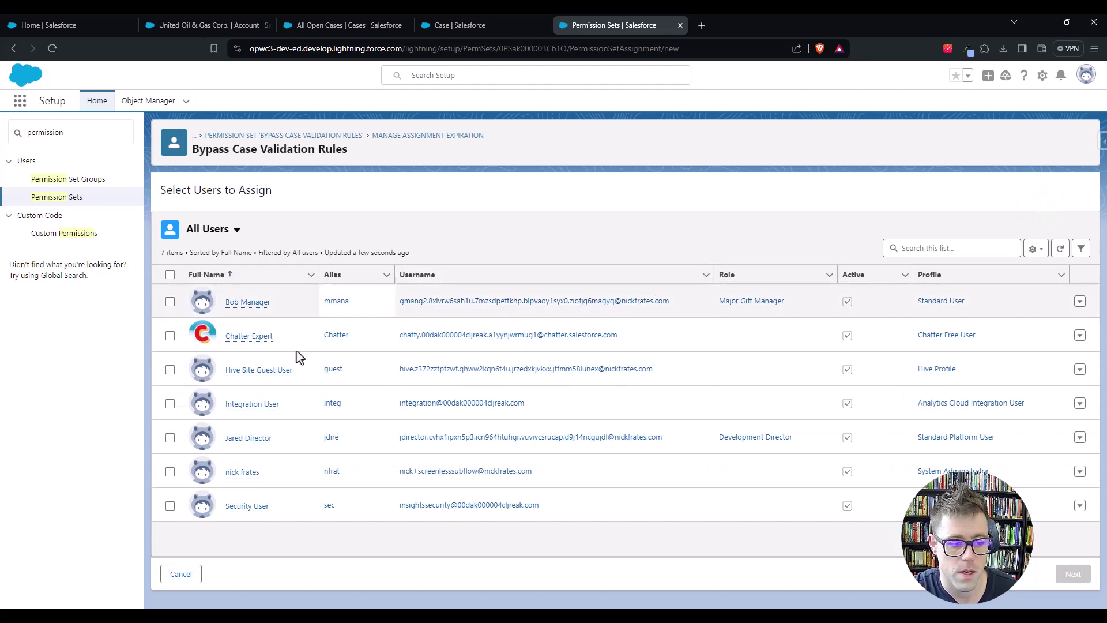
{"action": "left_click", "coordinate": [169, 471]}
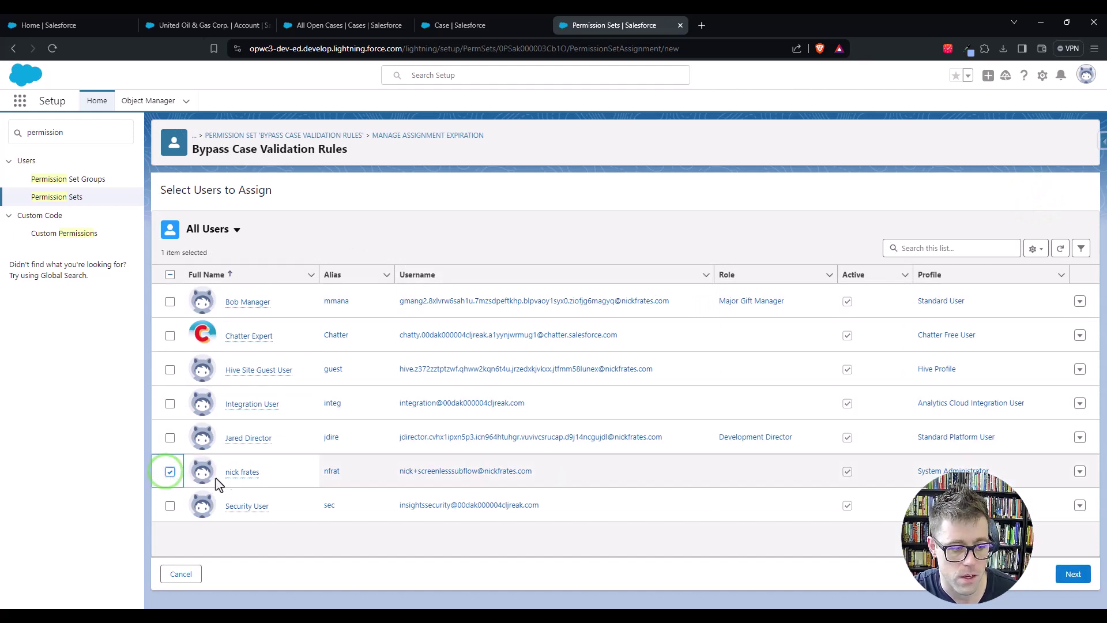
{"action": "left_click", "coordinate": [1073, 573]}
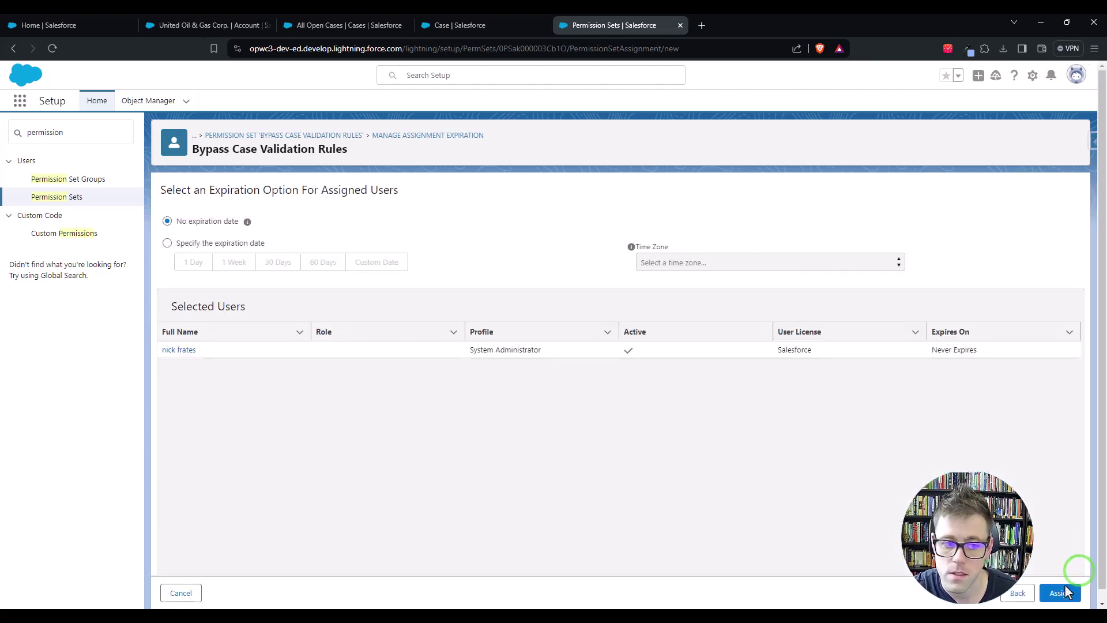
{"action": "left_click", "coordinate": [1060, 594]}
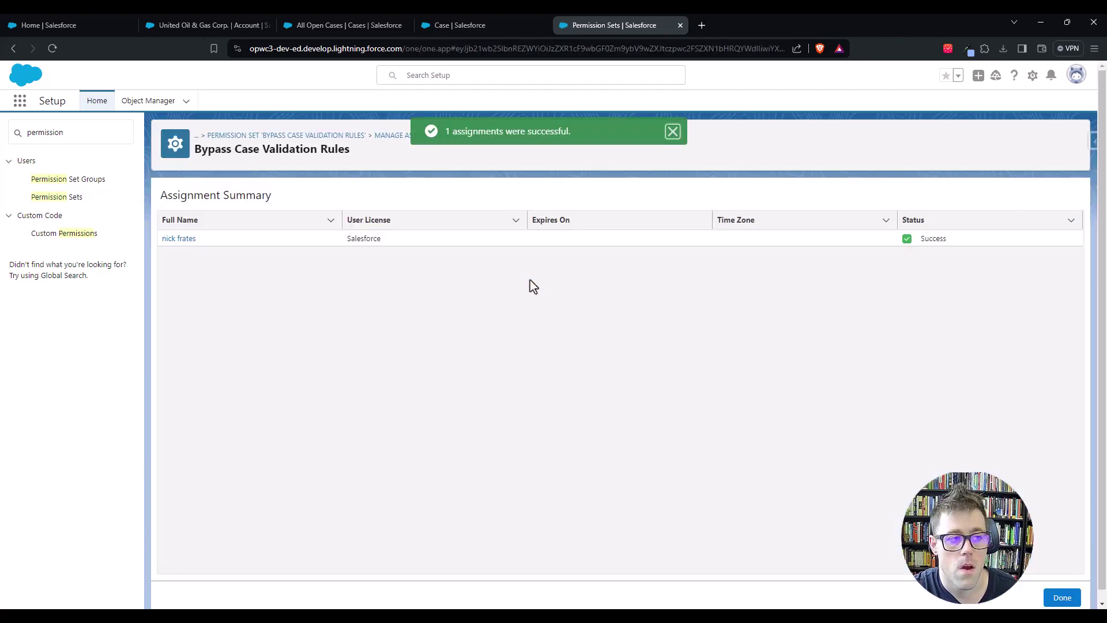
{"action": "left_click", "coordinate": [365, 332]}
{"action": "left_click", "coordinate": [672, 132]}
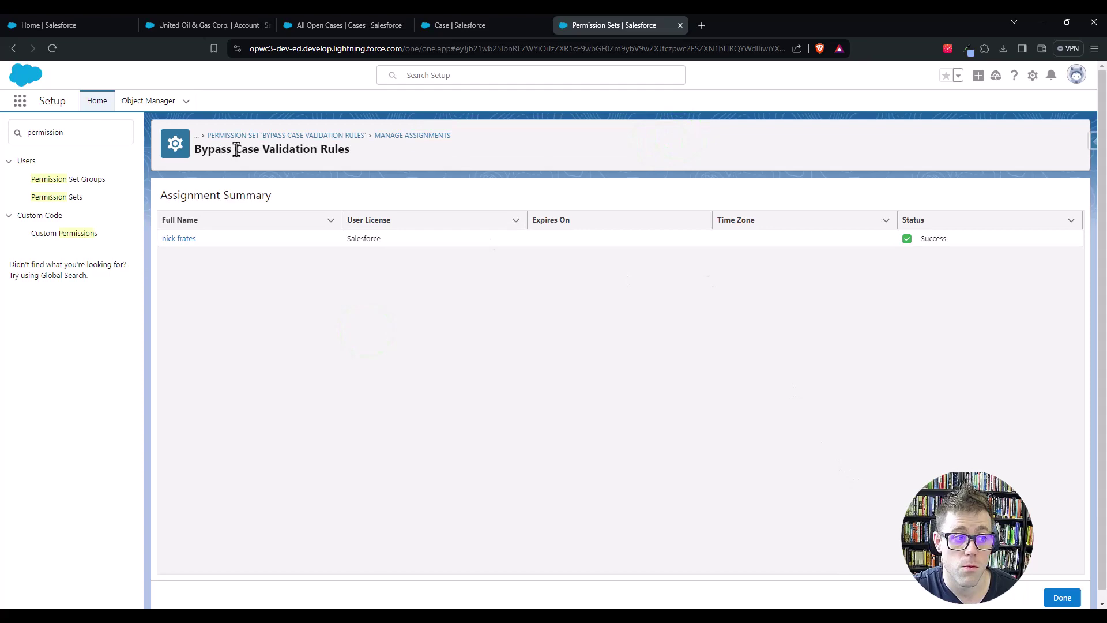
{"action": "left_click", "coordinate": [1063, 598]}
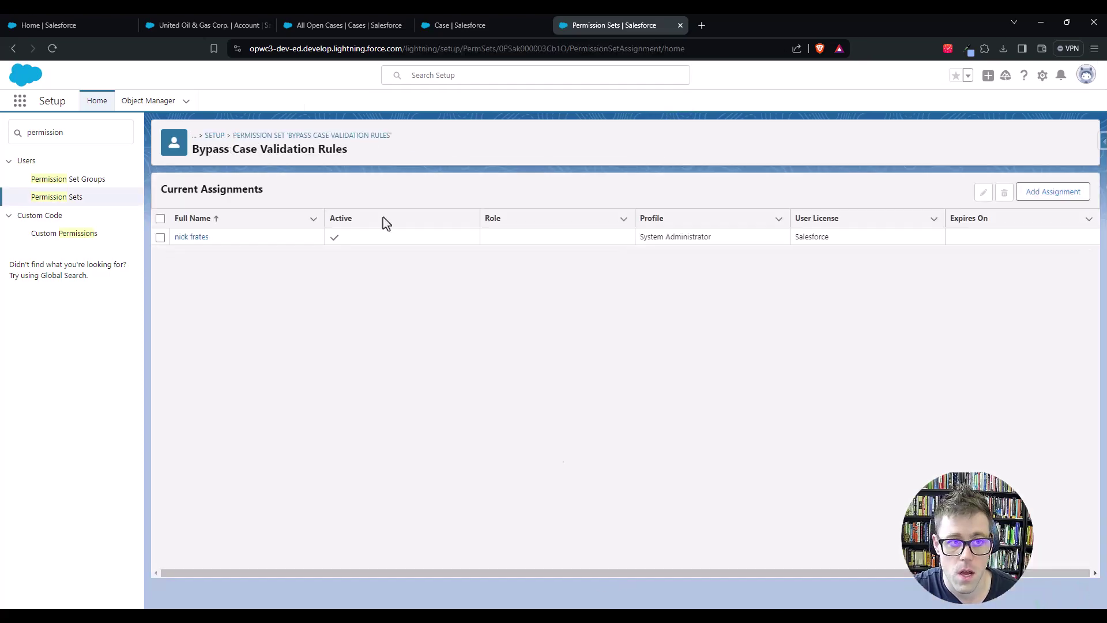
- Check the ISBLANK(ContactId) formula on the rule tab, then switch to the United Oil & Gas Corp. account
{"action": "left_click", "coordinate": [518, 26]}
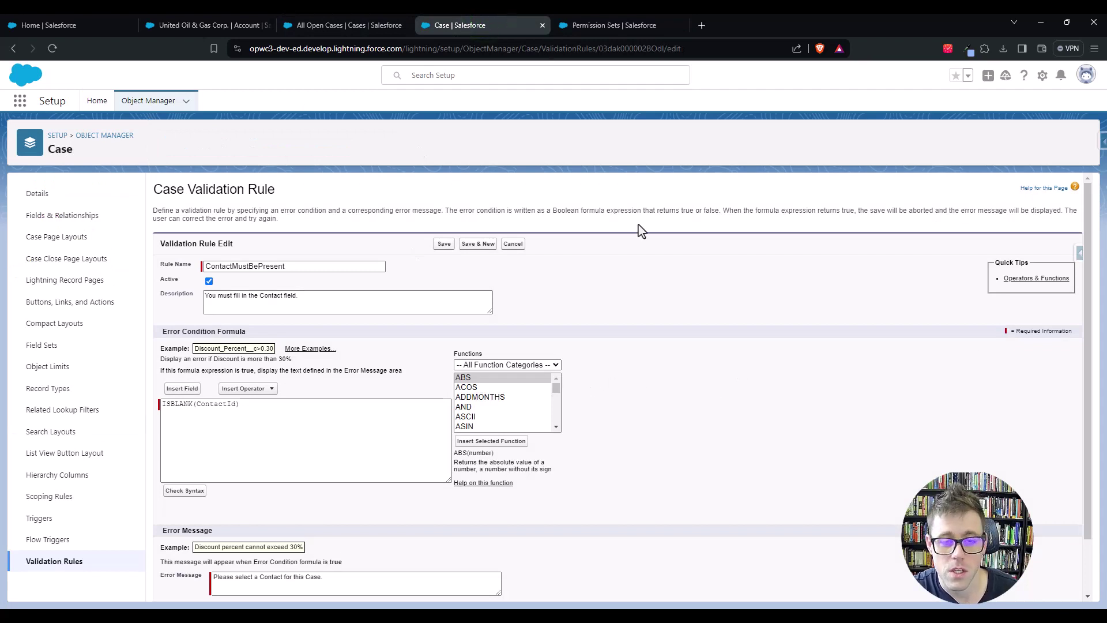
{"action": "triple_click", "coordinate": [257, 409]}
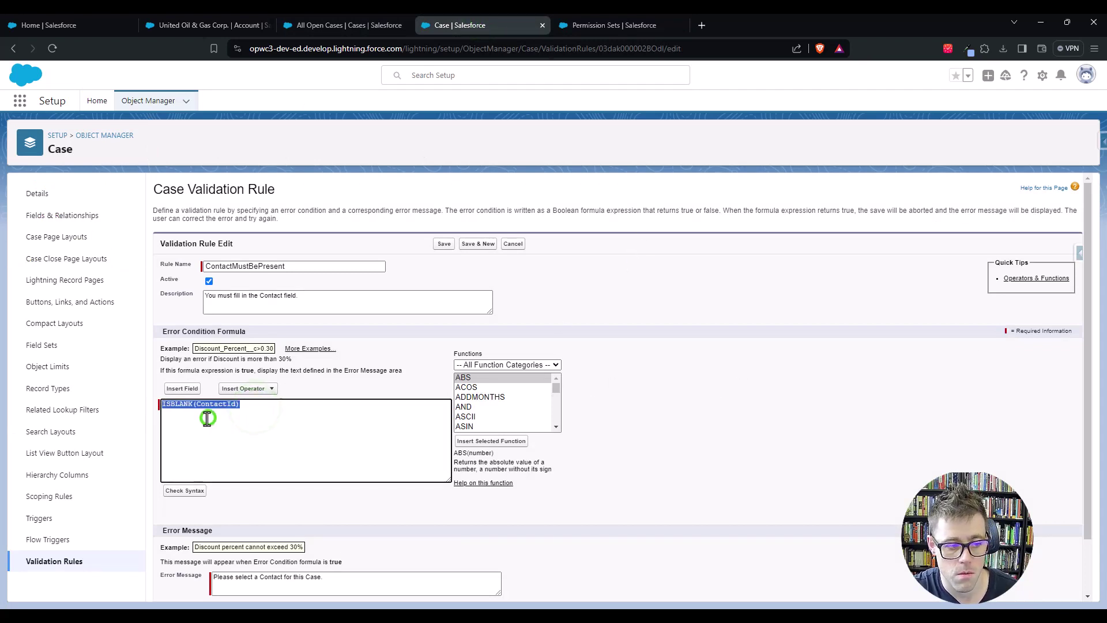
{"action": "left_click", "coordinate": [328, 381]}
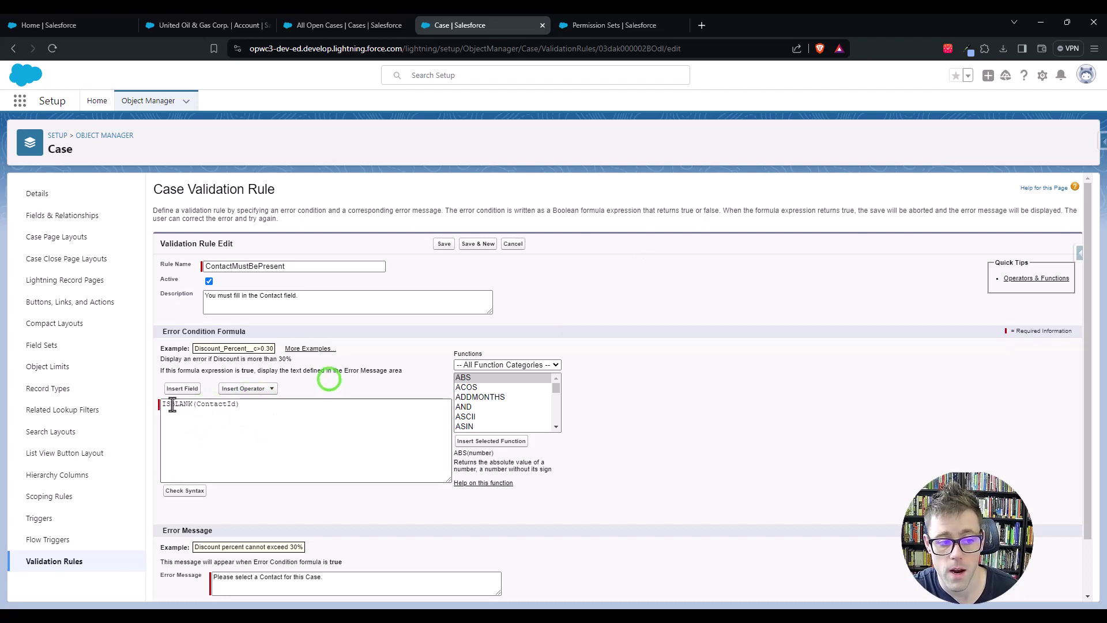
{"action": "left_click", "coordinate": [160, 18]}
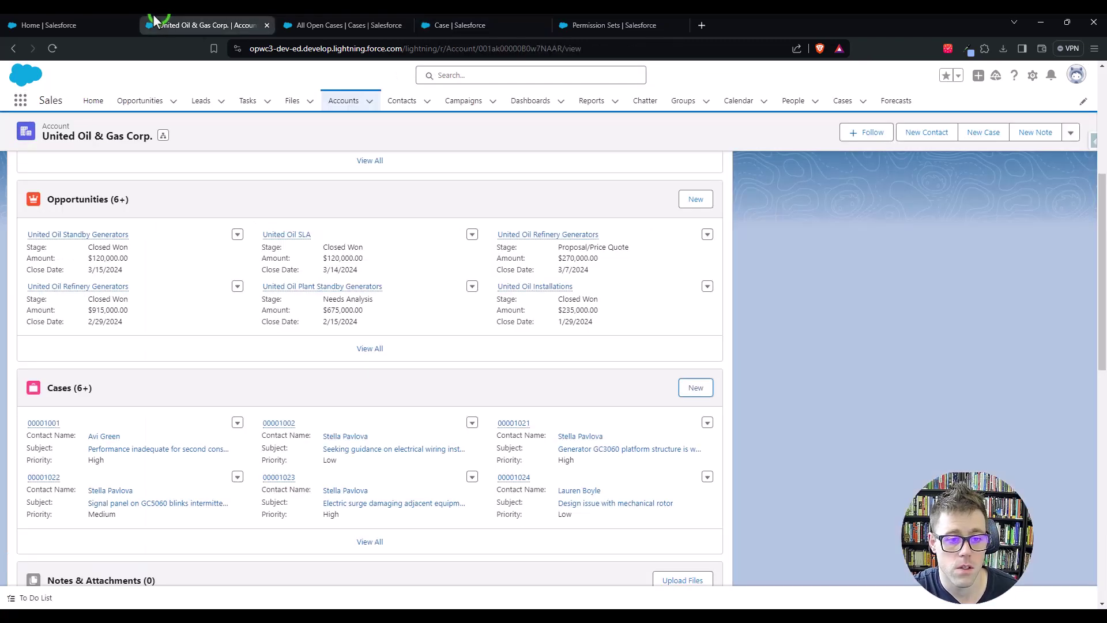
- Try saving a new Phone-origin case for United Oil & Gas Corp. with no contact
{"action": "left_click", "coordinate": [406, 25]}
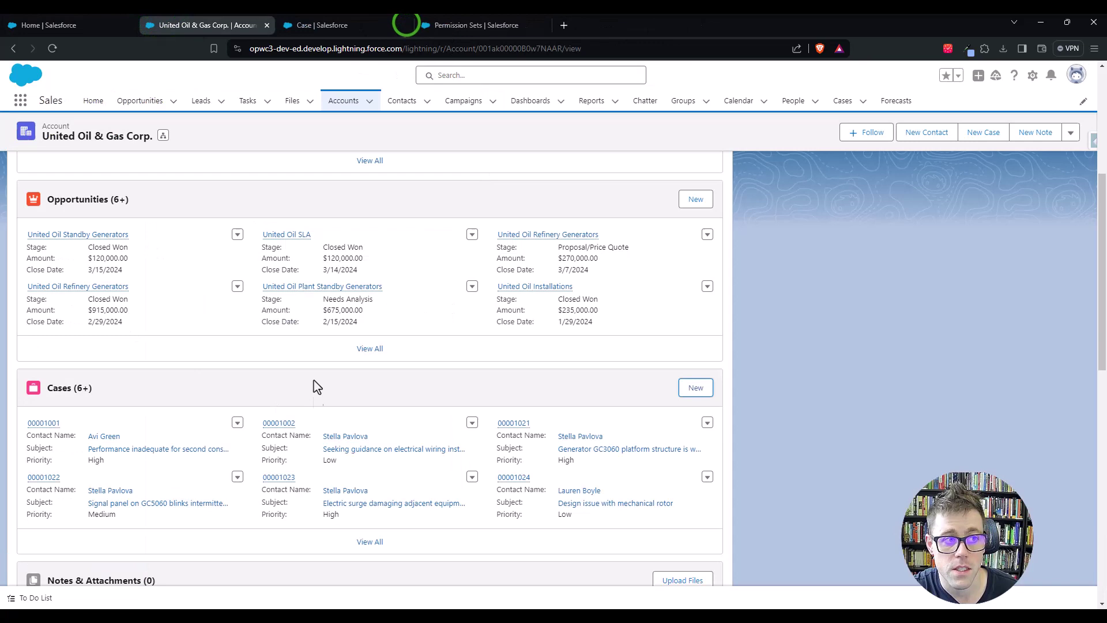
{"action": "scroll", "coordinate": [346, 404], "scroll_direction": "up", "scroll_amount": 5}
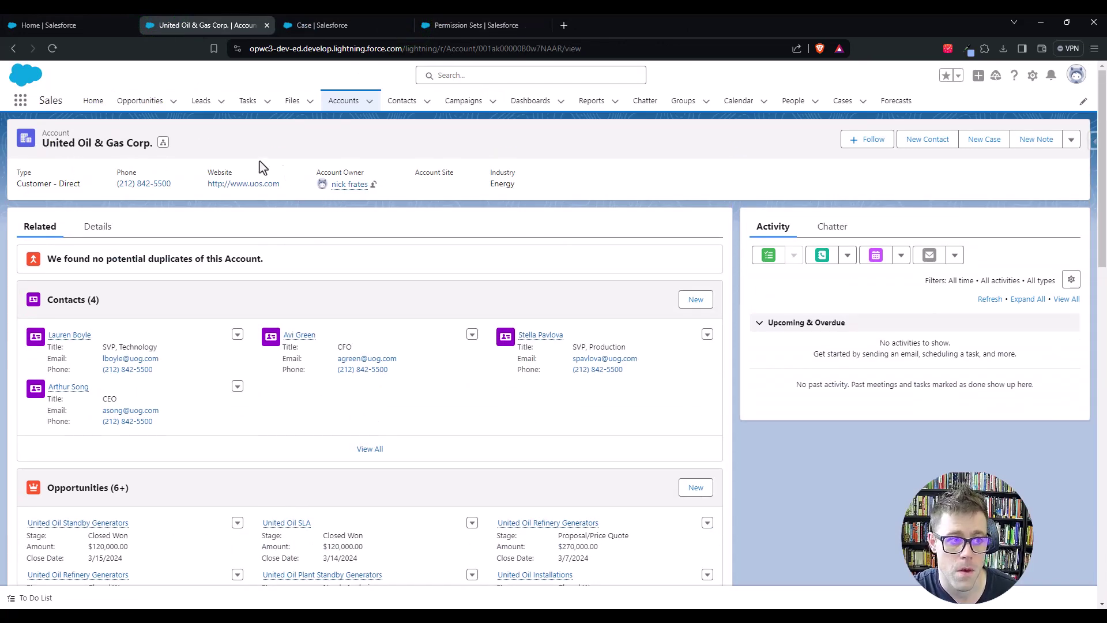
{"action": "scroll", "coordinate": [598, 260], "scroll_direction": "down", "scroll_amount": 5}
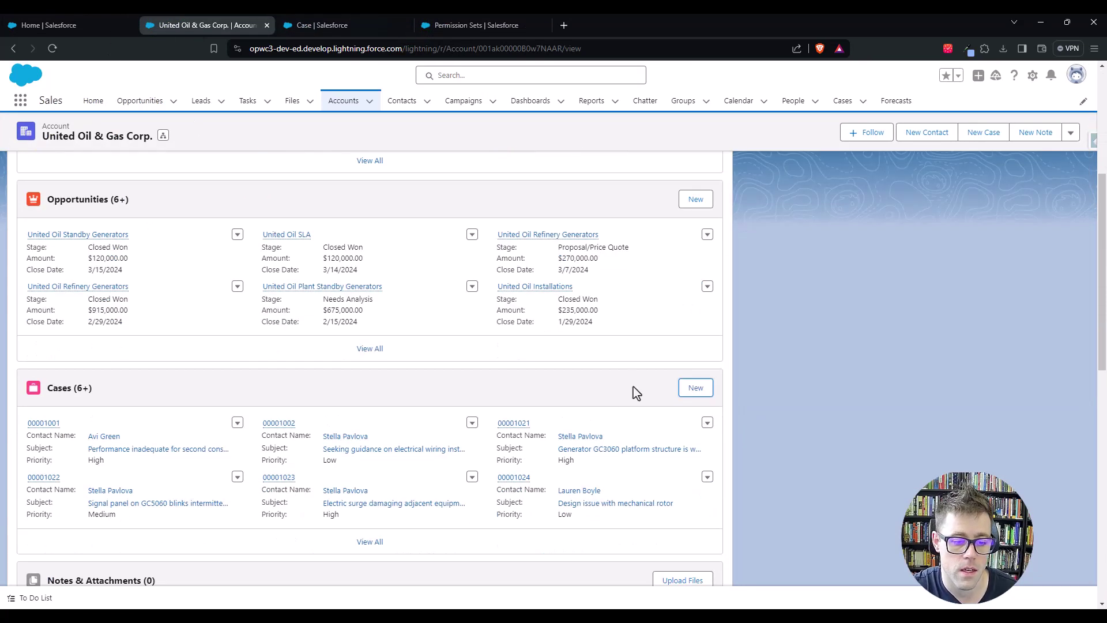
{"action": "left_click", "coordinate": [696, 388]}
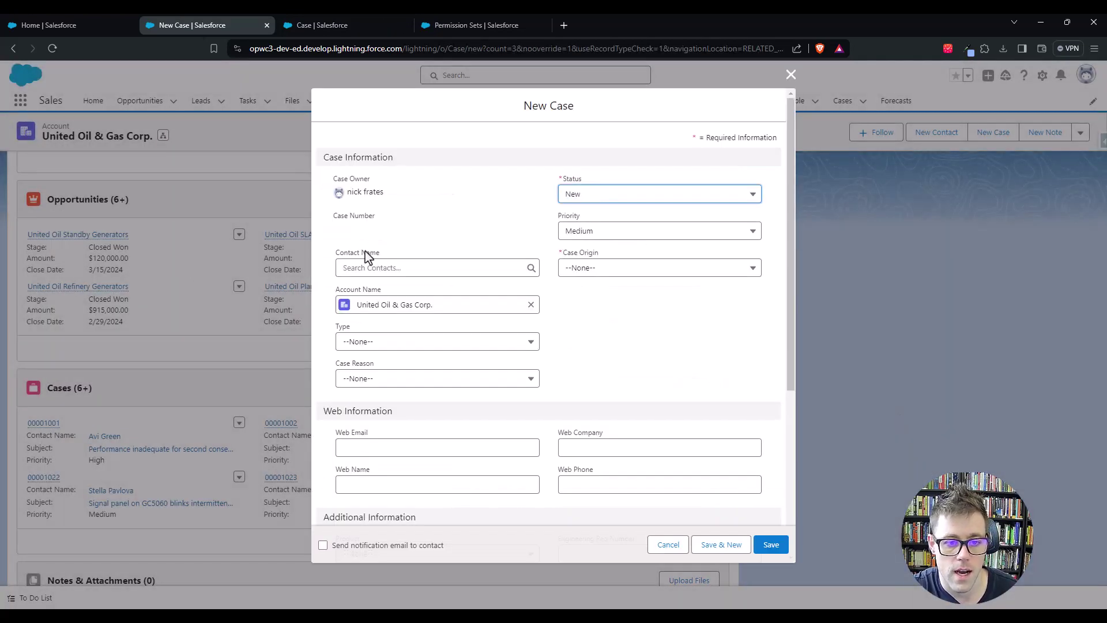
{"action": "left_click", "coordinate": [620, 269]}
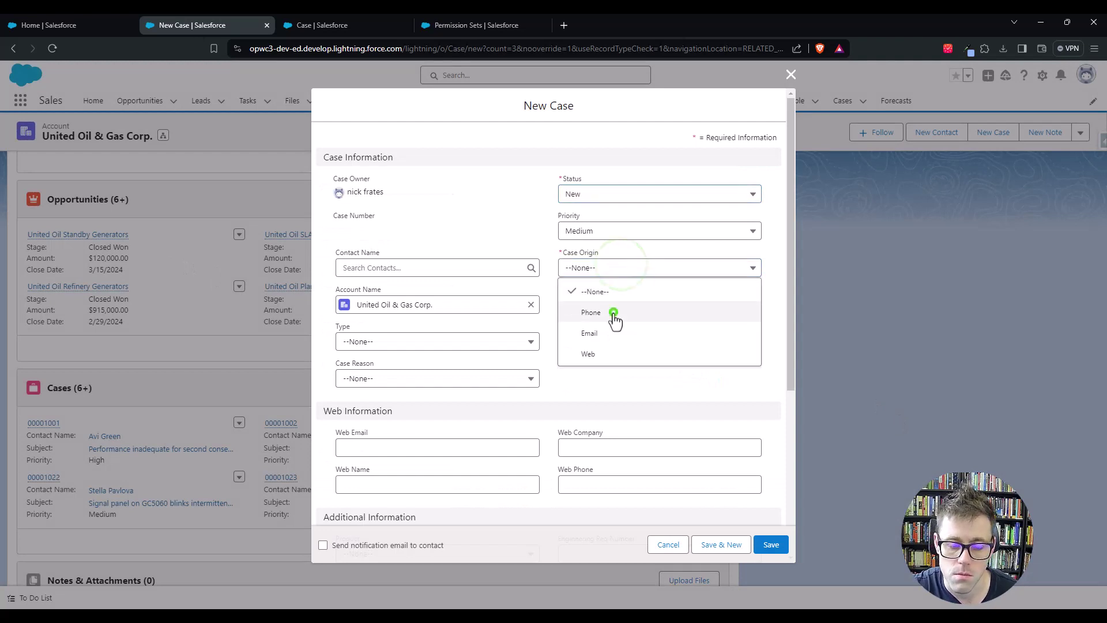
{"action": "left_click", "coordinate": [614, 312]}
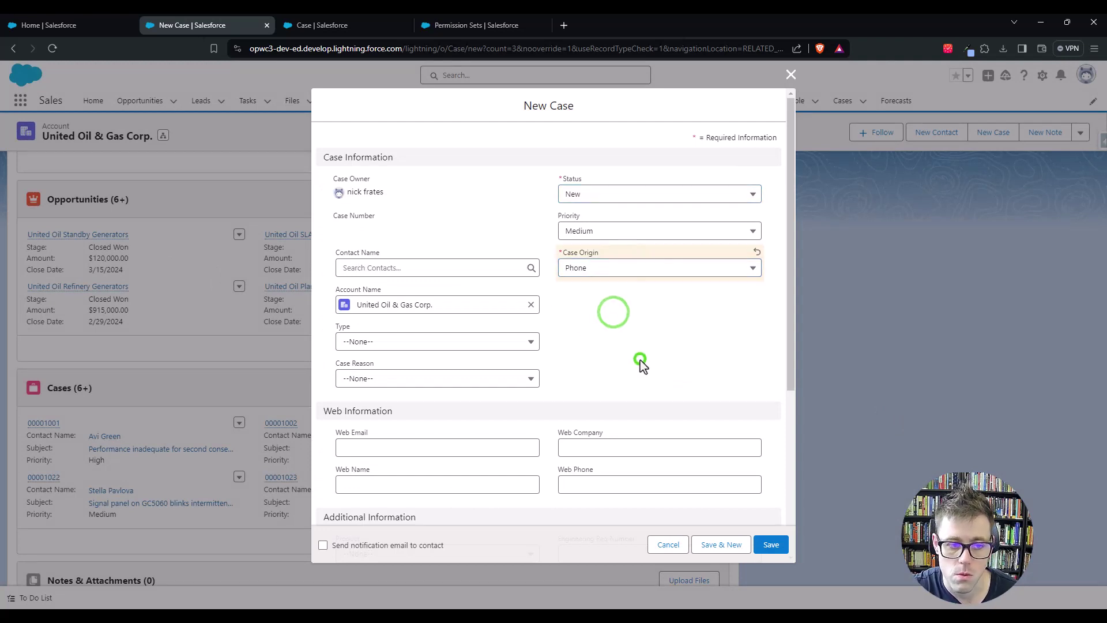
{"action": "left_click", "coordinate": [779, 550]}
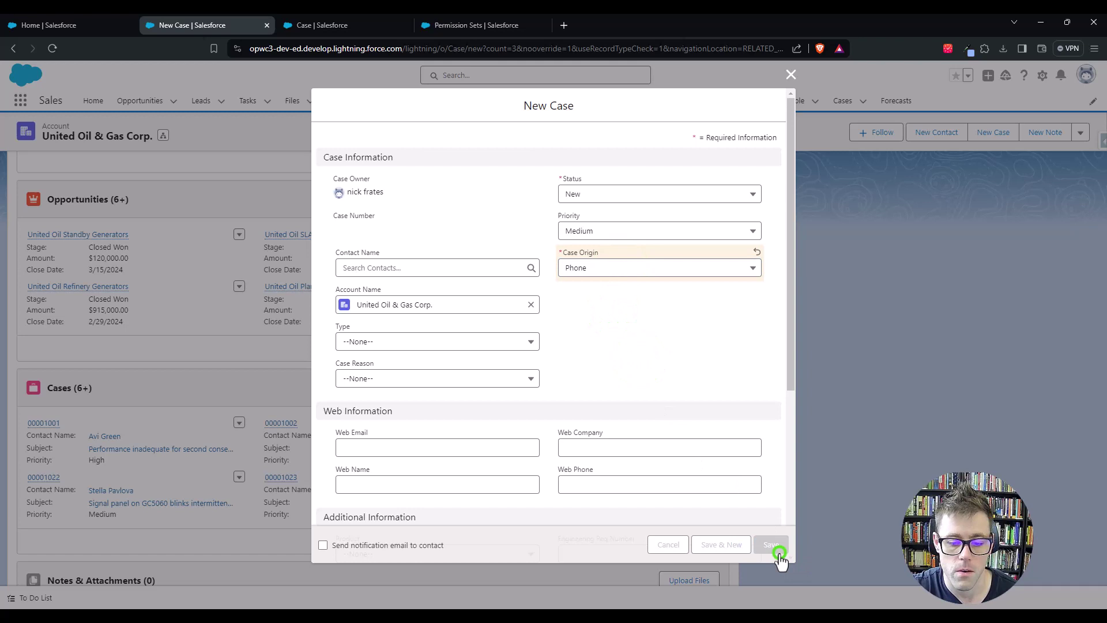
- Start wrapping ISBLANK(ContactId) in AND( with a trailing comma, then reload the rule page to restart
{"action": "left_click", "coordinate": [326, 27]}
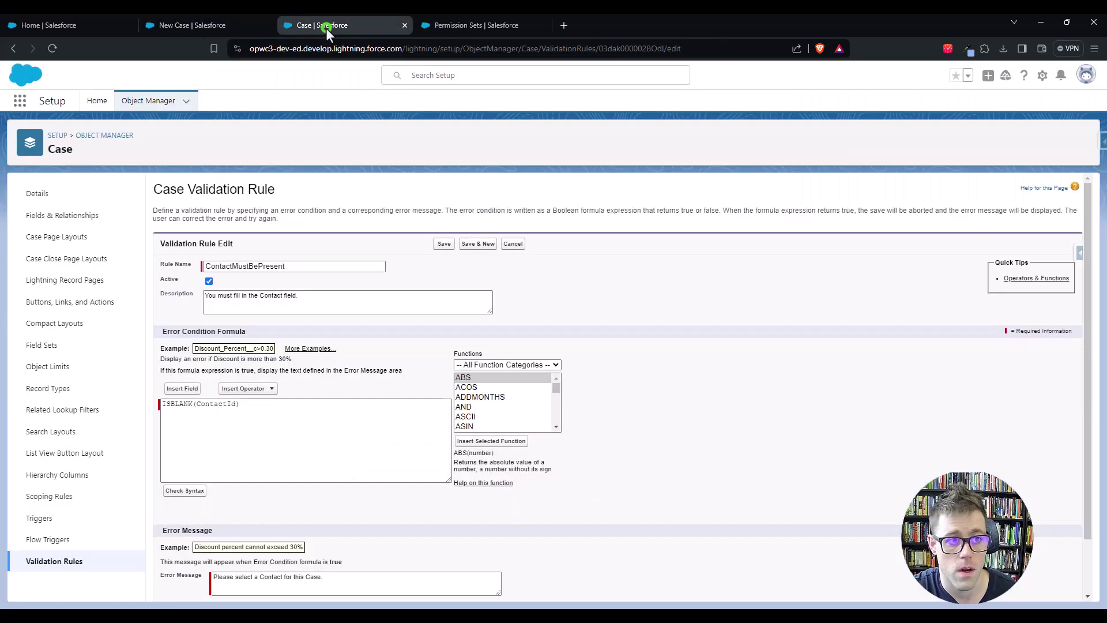
{"action": "left_click", "coordinate": [305, 408]}
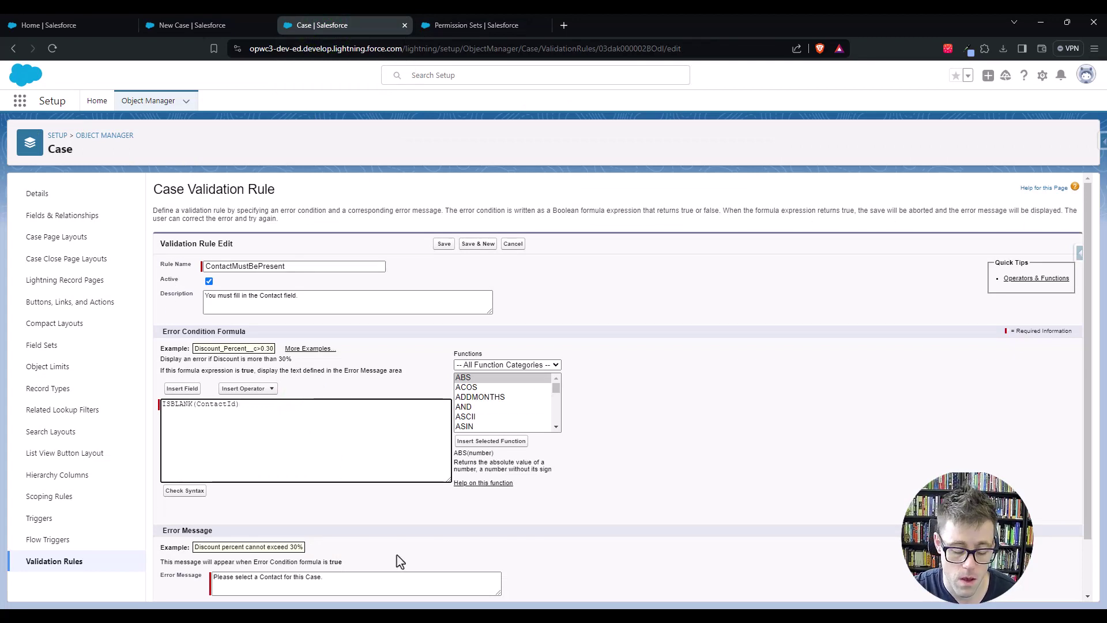
{"action": "key", "text": "Home"}
{"action": "key", "text": "Return"}
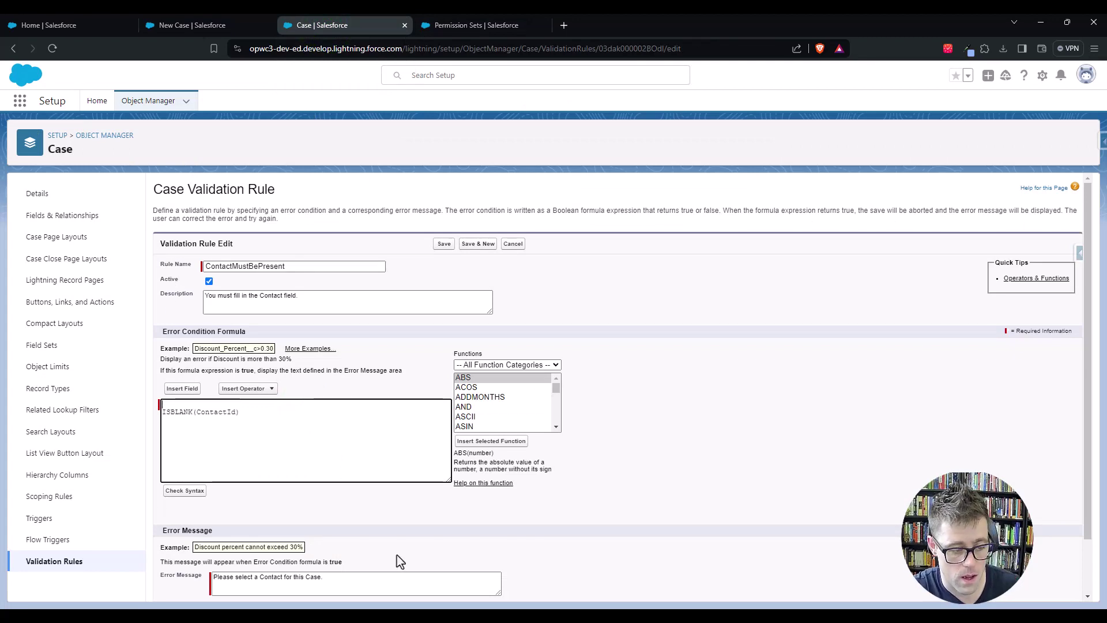
{"action": "type", "text": "AND("}
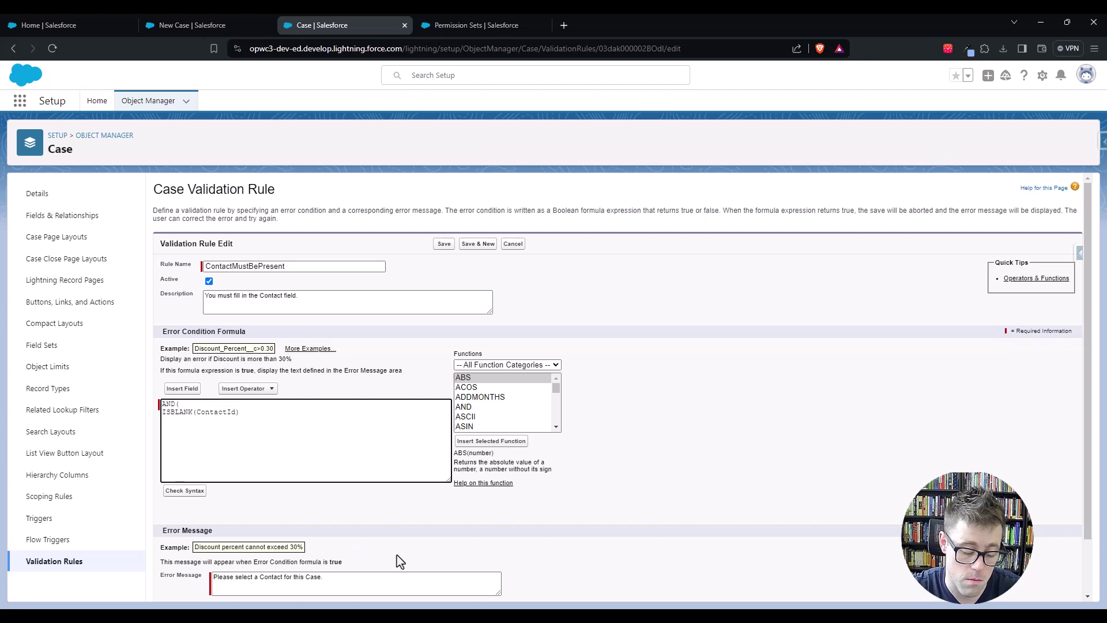
{"action": "left_click", "coordinate": [276, 410]}
{"action": "type", "text": ","}
{"action": "key", "text": "Return"}
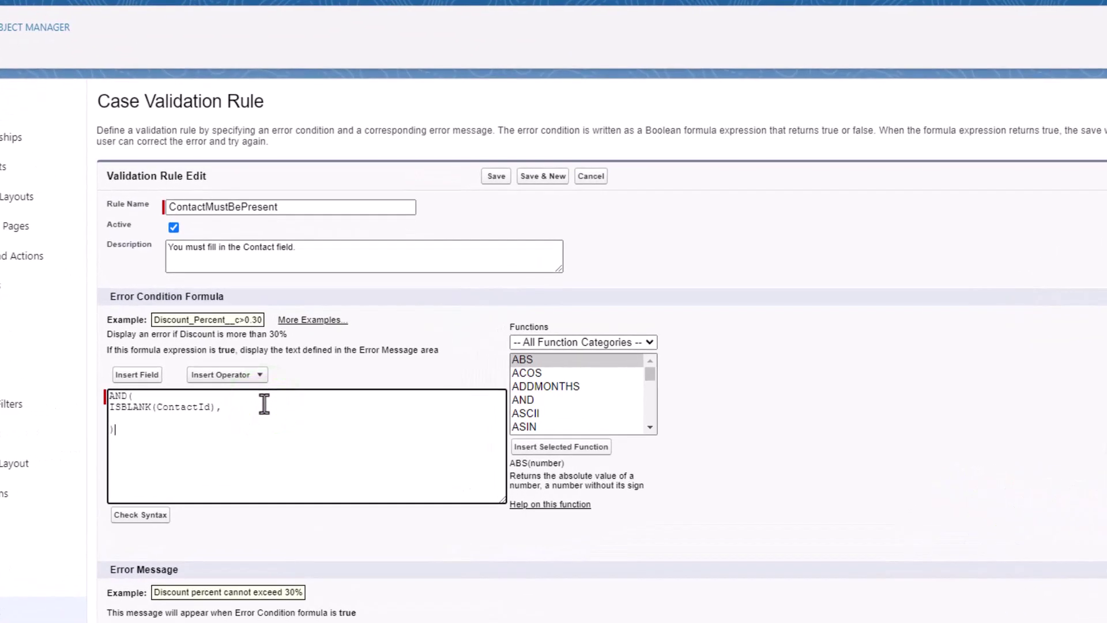
{"action": "left_click", "coordinate": [208, 413]}
{"action": "left_click", "coordinate": [131, 375]}
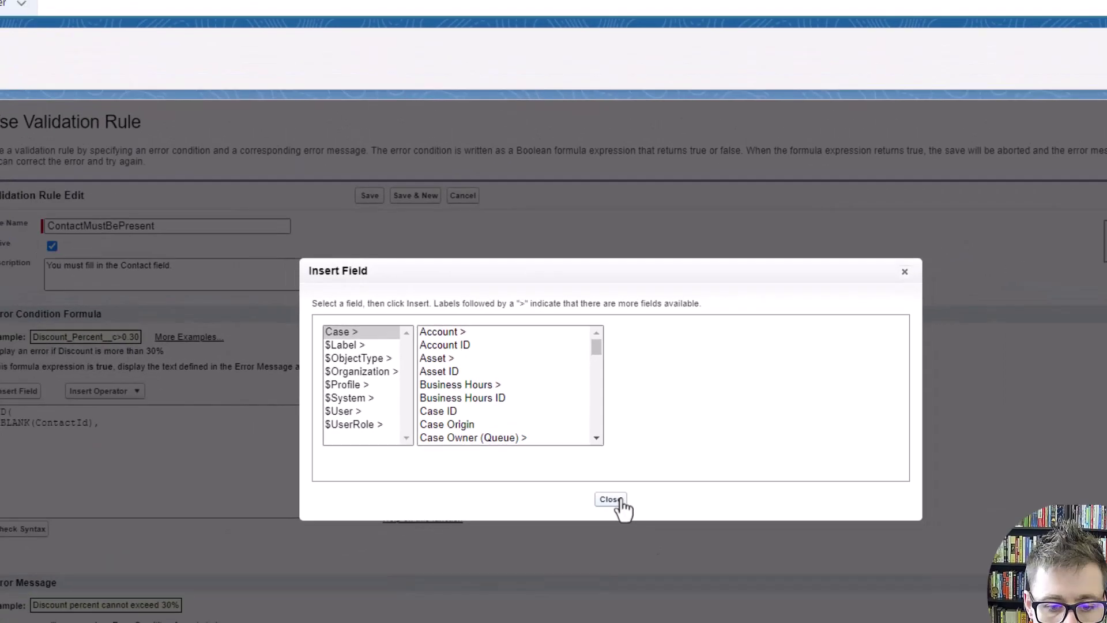
{"action": "left_click", "coordinate": [612, 499]}
{"action": "left_click", "coordinate": [52, 48]}
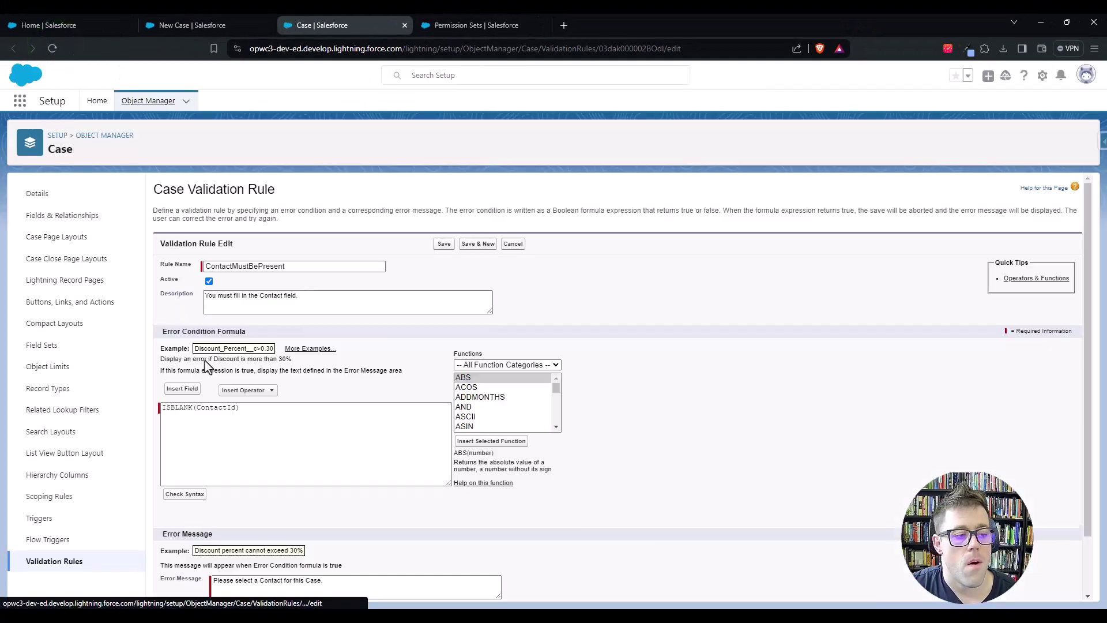
- Retype AND( on its own line above ISBLANK(ContactId), followed by a comma and new line
{"action": "left_click", "coordinate": [280, 402]}
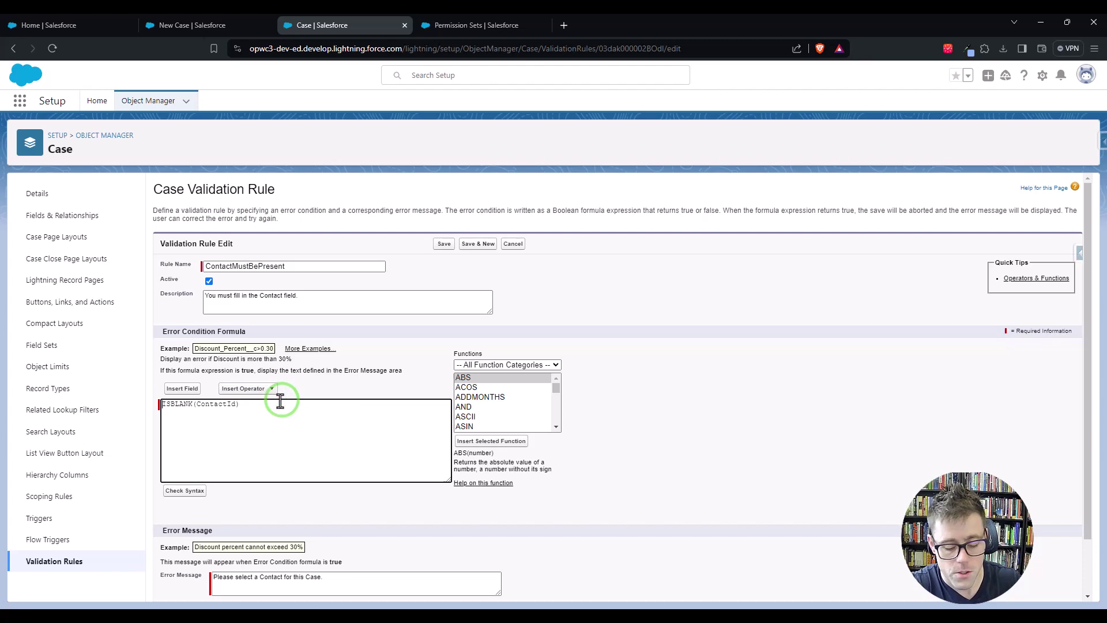
{"action": "type", "text": "AND("}
{"action": "key", "text": "Return"}
{"action": "key", "text": "Return"}
{"action": "key", "text": "Up"}
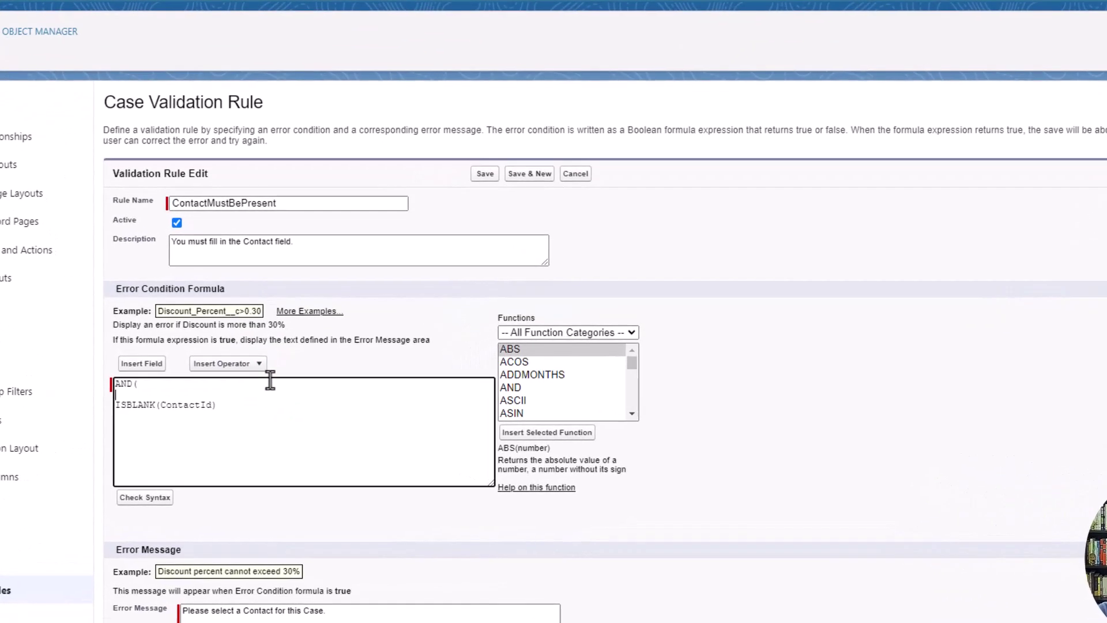
{"action": "left_click", "coordinate": [255, 406]}
{"action": "type", "text": ","}
{"action": "key", "text": "Return"}
{"action": "key", "text": "Return"}
- Add a blank line under AND( and browse the $Permission and User fields in Insert Field
{"action": "type", "text": "O"}
{"action": "left_click", "coordinate": [215, 392]}
{"action": "key", "text": "Return"}
{"action": "left_click", "coordinate": [130, 362]}
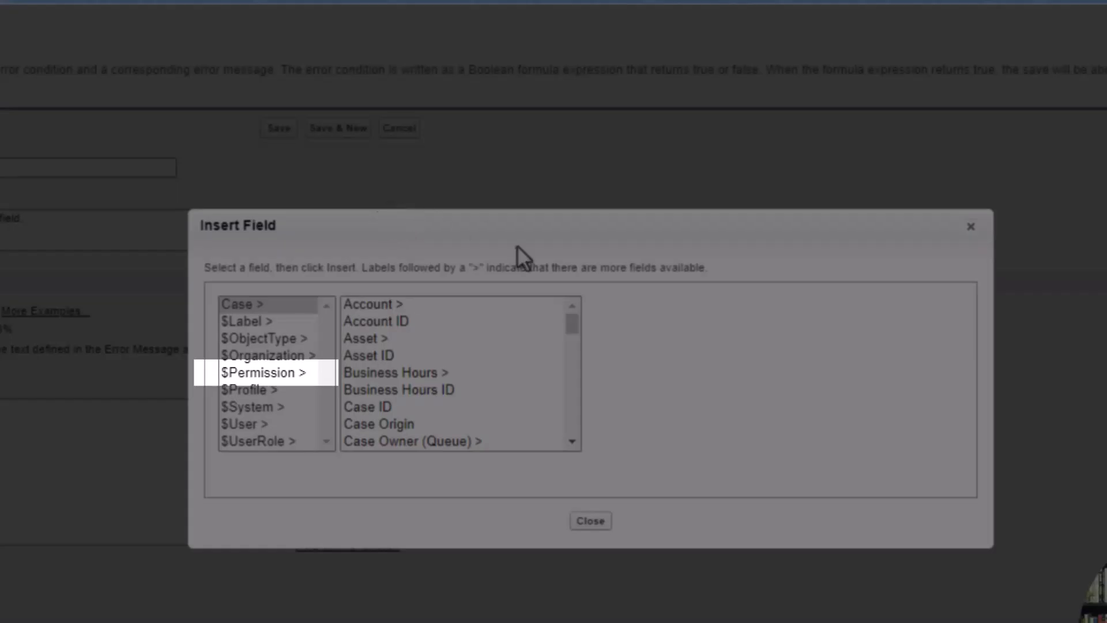
{"action": "left_click", "coordinate": [246, 375]}
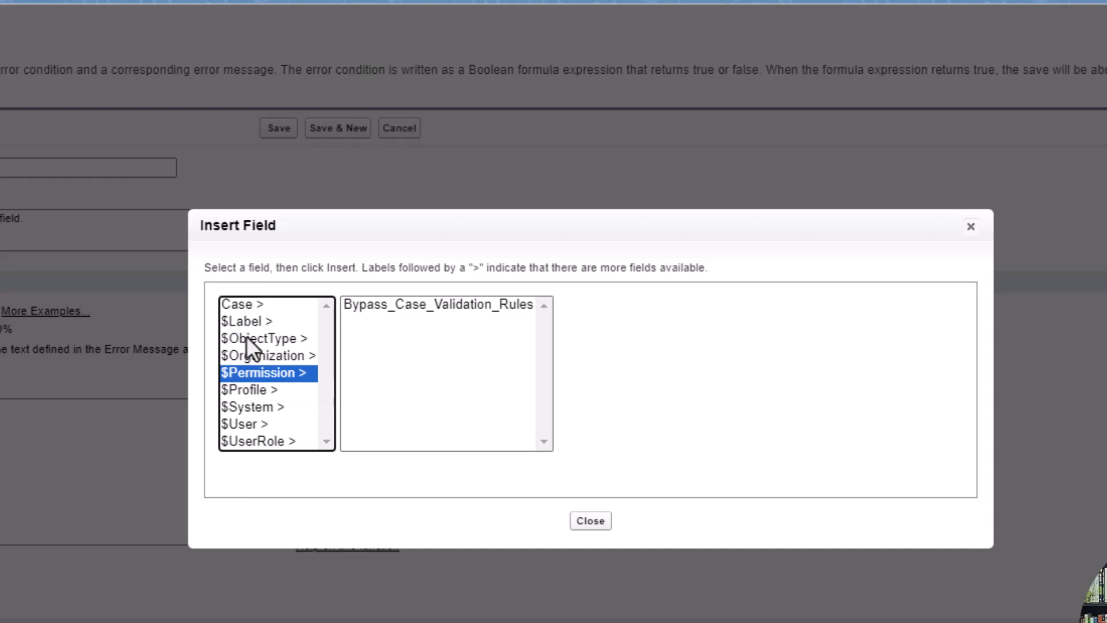
{"action": "left_click", "coordinate": [233, 426]}
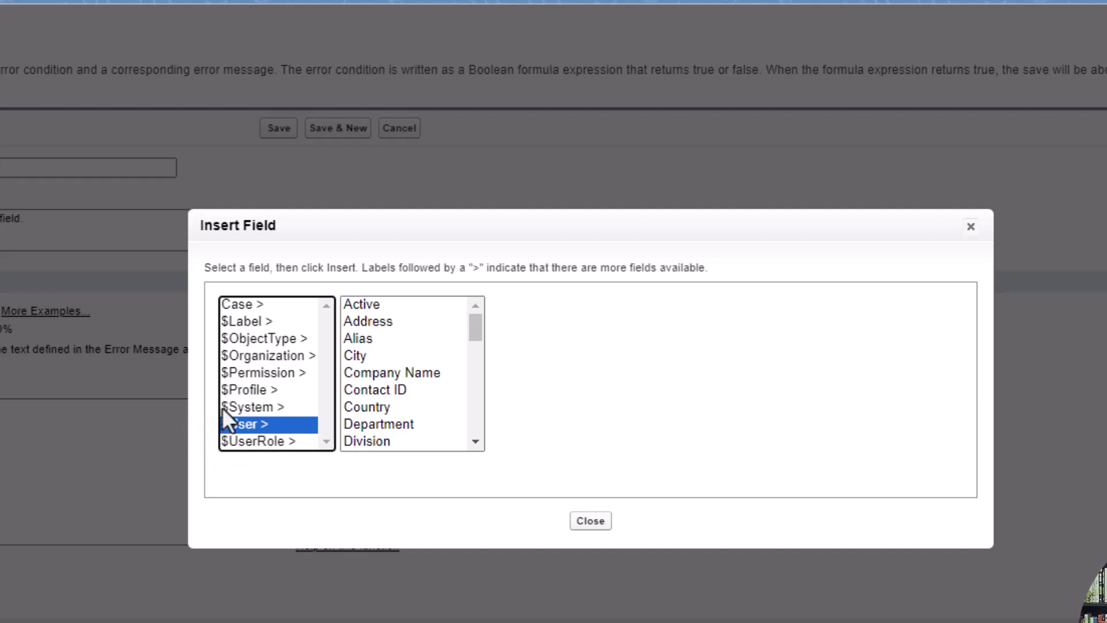
{"action": "left_click", "coordinate": [378, 373]}
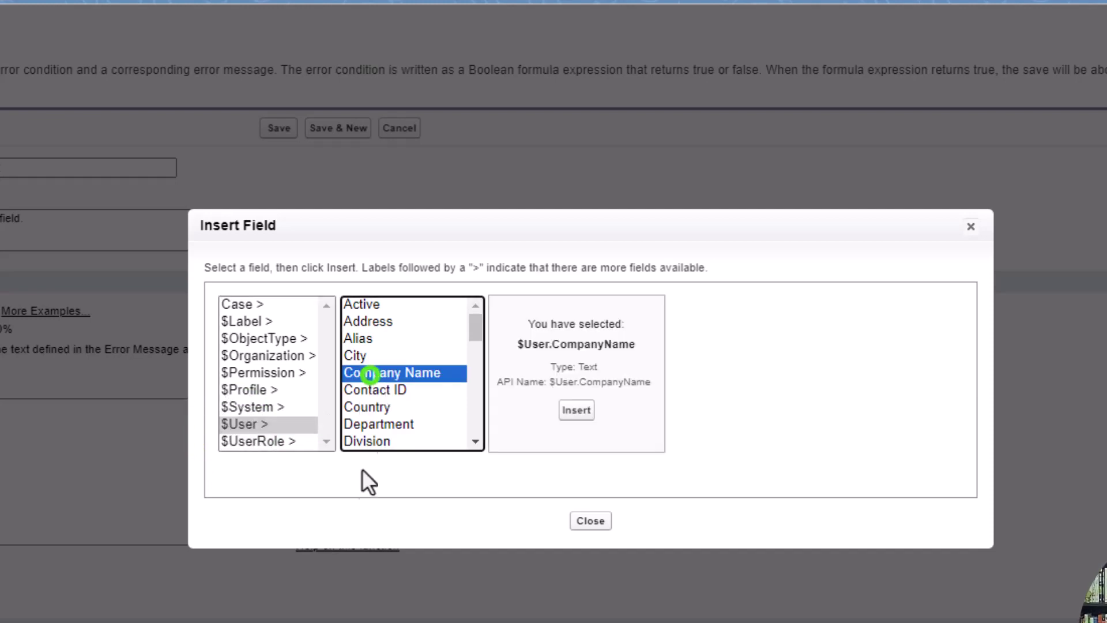
{"action": "left_click", "coordinate": [362, 355]}
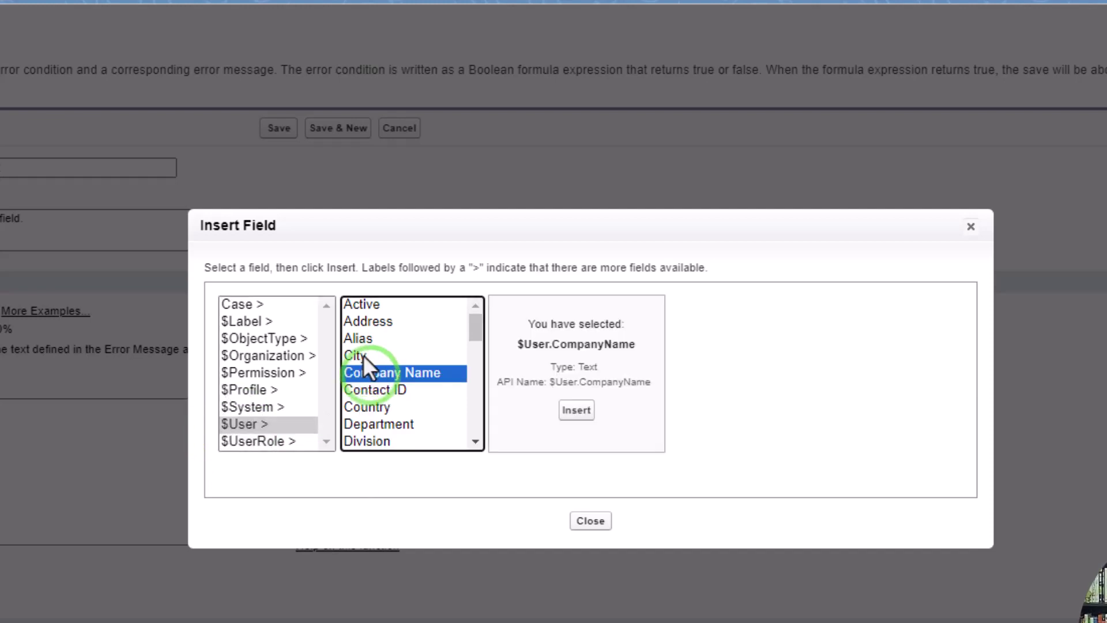
{"action": "left_click", "coordinate": [251, 391]}
- Insert $Permission.Bypass_Case_Validation_Rules into the formula above ISBLANK(ContactId)
{"action": "scroll", "coordinate": [277, 415], "scroll_direction": "down", "scroll_amount": 2}
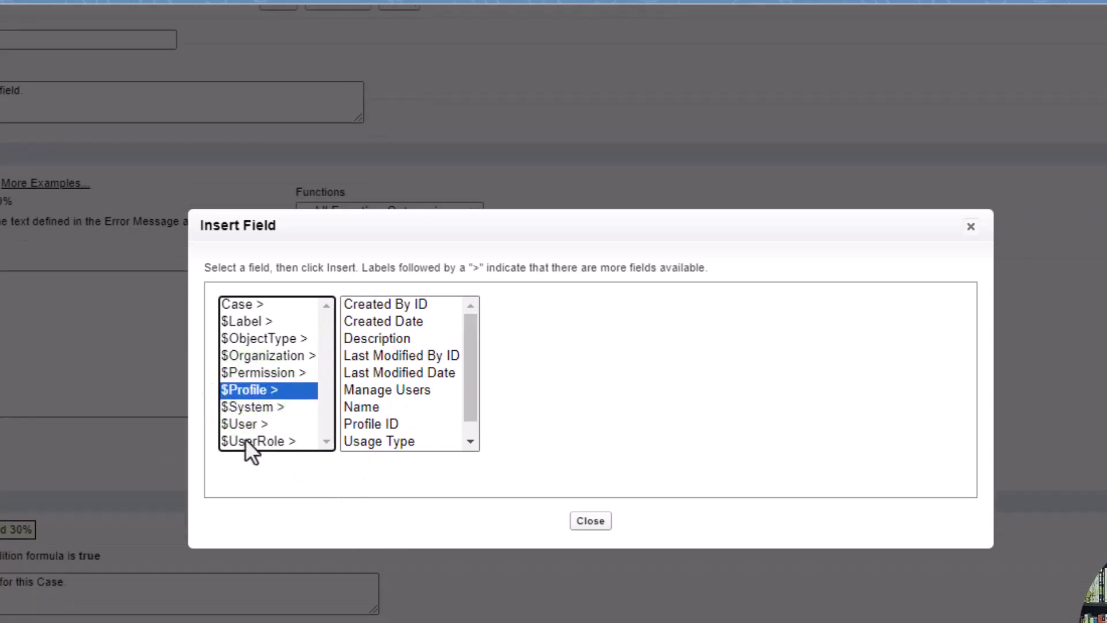
{"action": "left_click", "coordinate": [246, 441]}
{"action": "left_click", "coordinate": [247, 374]}
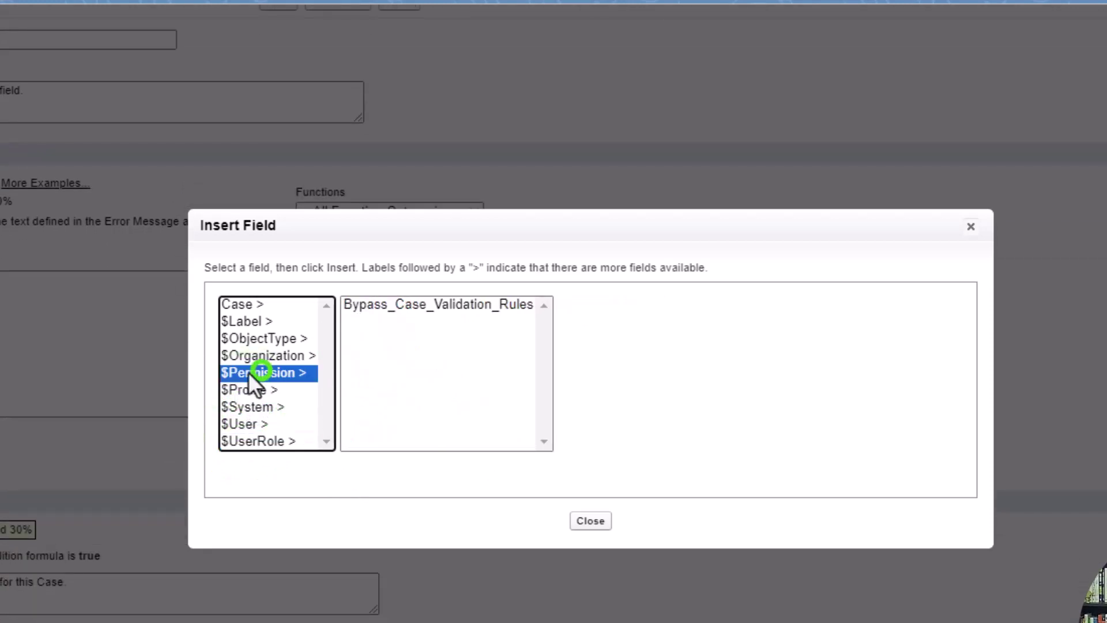
{"action": "left_click", "coordinate": [432, 297]}
{"action": "left_click", "coordinate": [366, 306]}
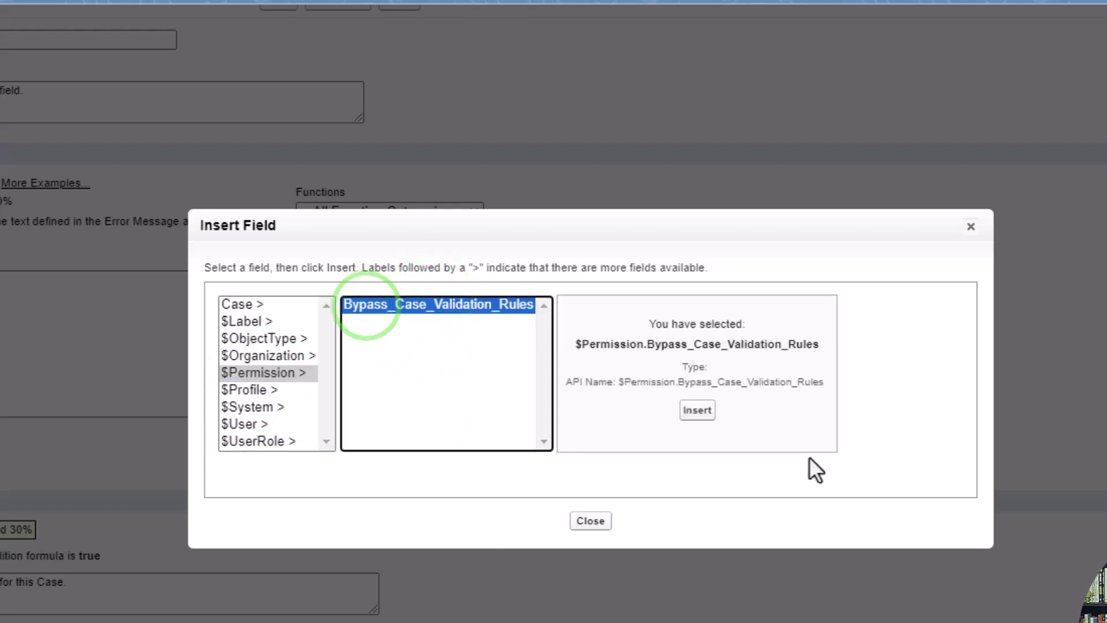
{"action": "left_click", "coordinate": [697, 410]}
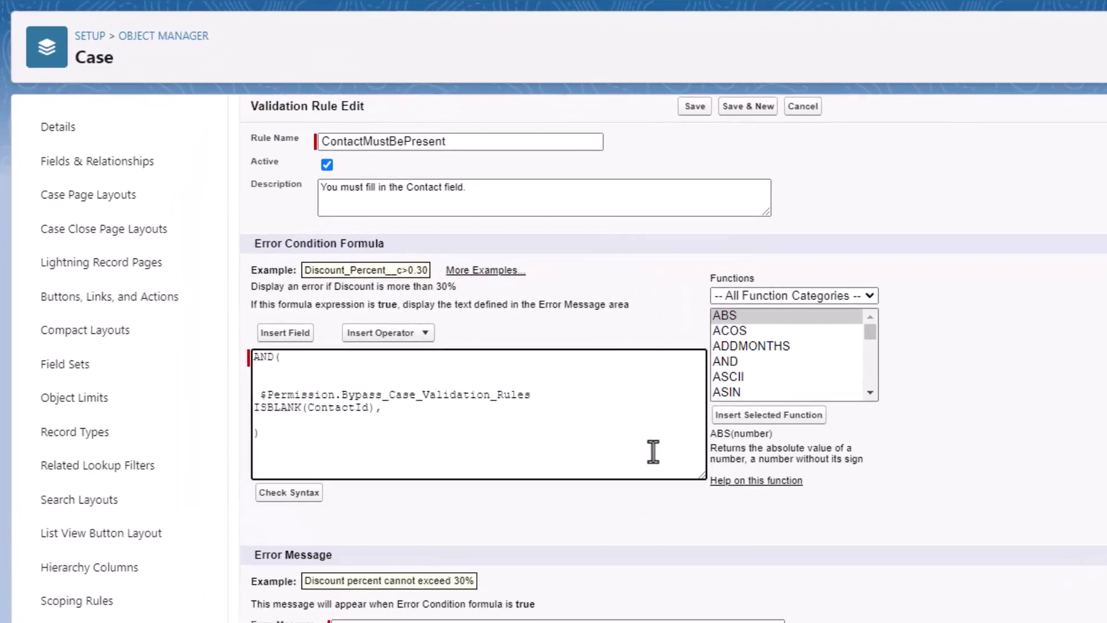
- Wrap the bypass permission in NOT( ), remove the blank line, and attempt to save the rule
{"action": "type", "text": "NOT("}
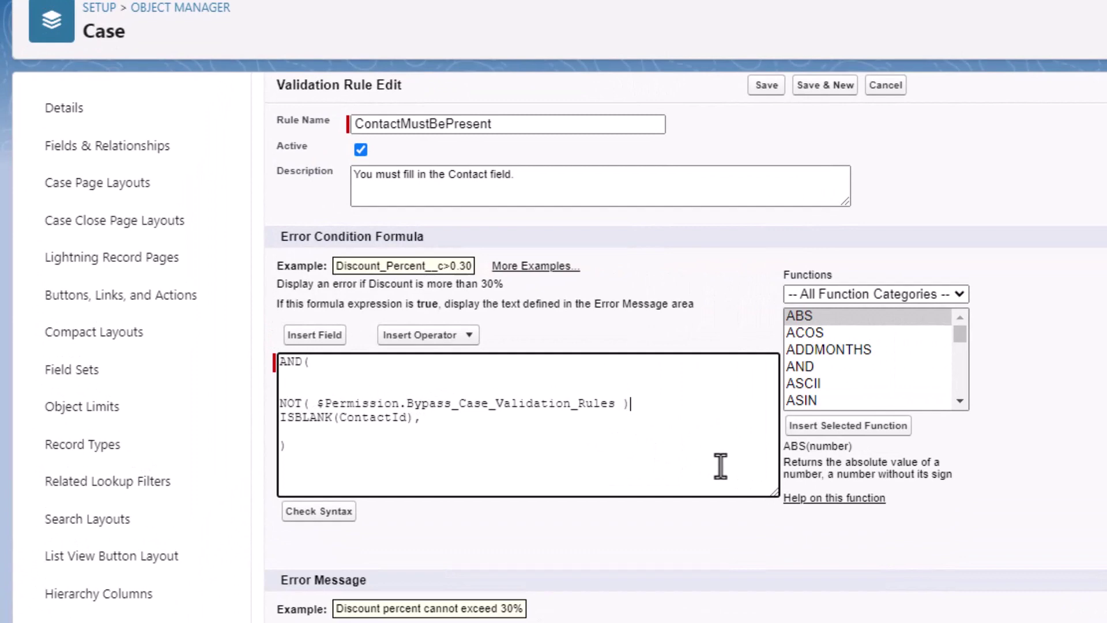
{"action": "left_click", "coordinate": [395, 378]}
{"action": "key", "text": "BackSpace"}
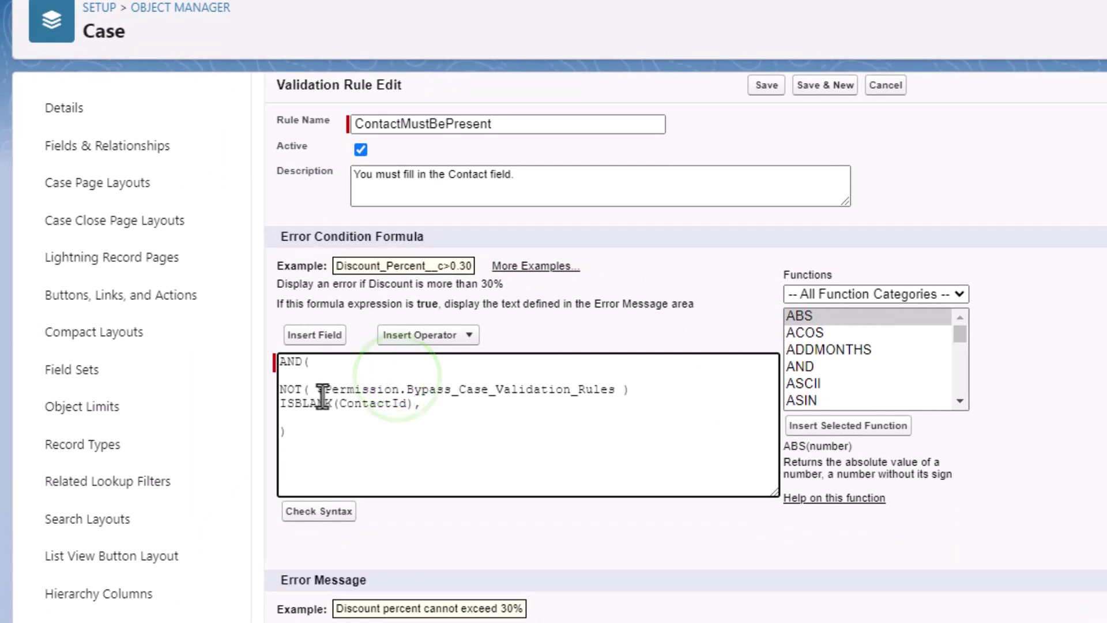
{"action": "left_click", "coordinate": [325, 391]}
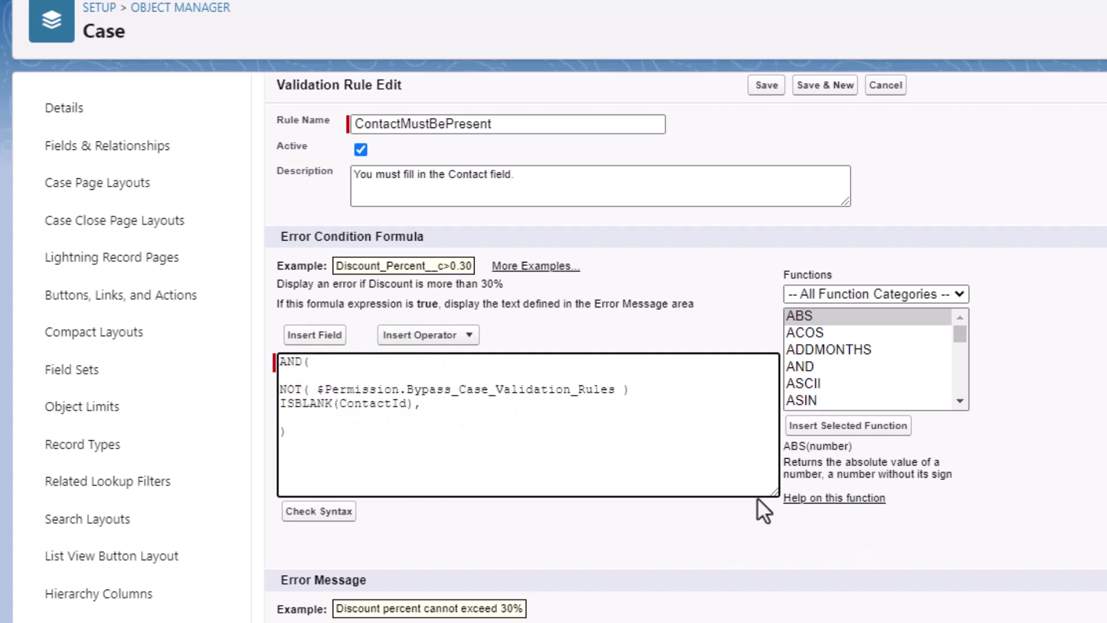
{"action": "left_click", "coordinate": [634, 409]}
{"action": "left_click_drag", "start_coordinate": [319, 390], "coordinate": [611, 390]}
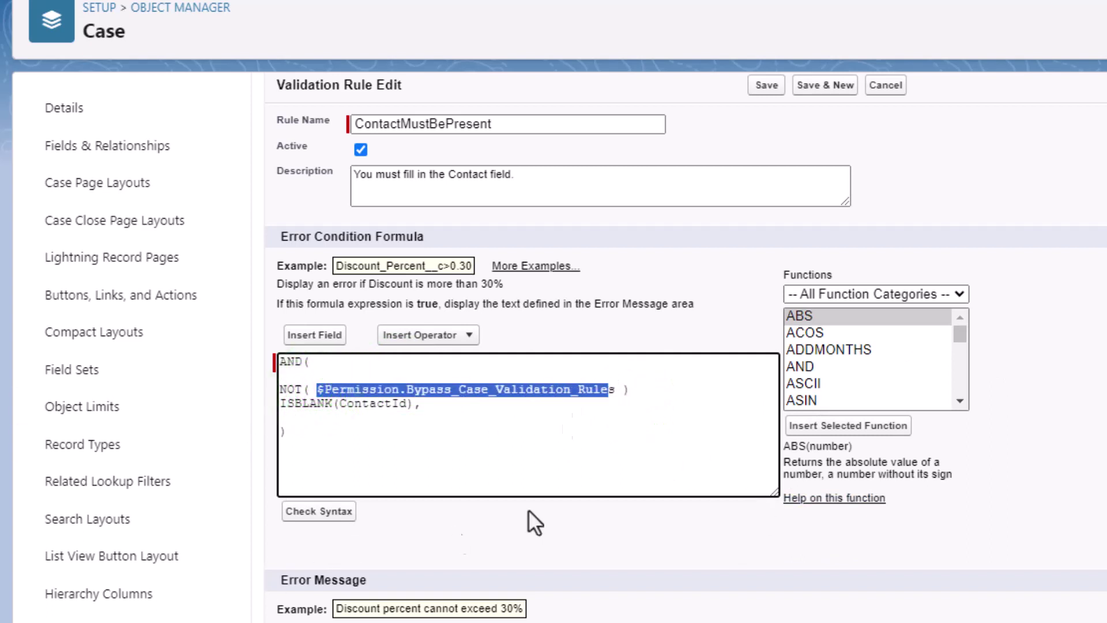
{"action": "left_click", "coordinate": [471, 464]}
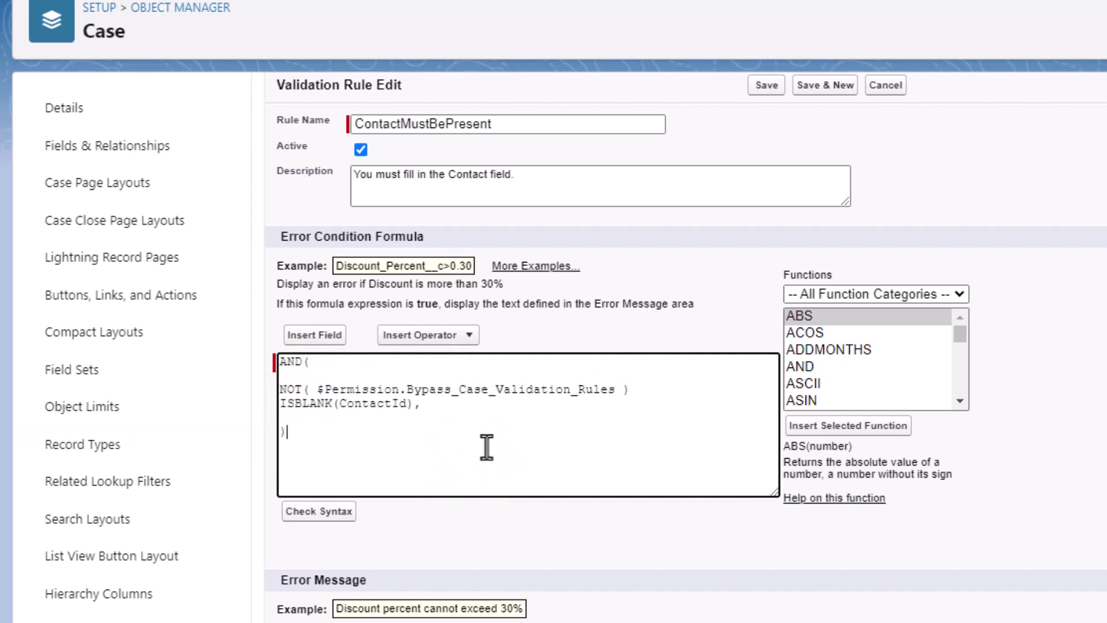
{"action": "left_click", "coordinate": [767, 86]}
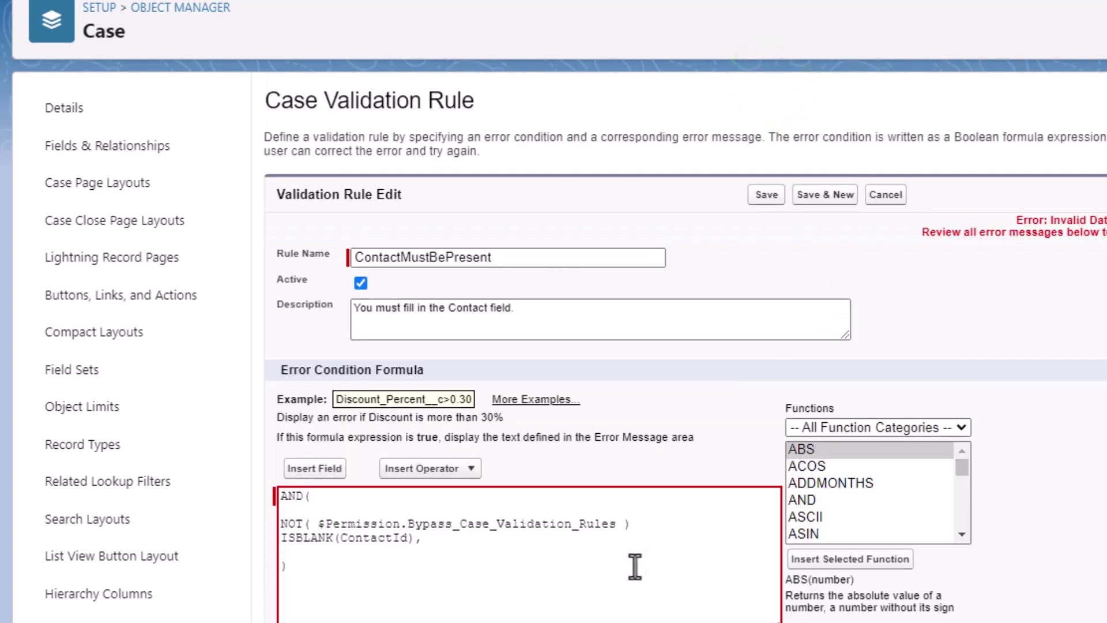
- Move the comma from after ISBLANK(ContactId) to after the NOT( ) condition
{"action": "left_click", "coordinate": [656, 512]}
{"action": "type", "text": ","}
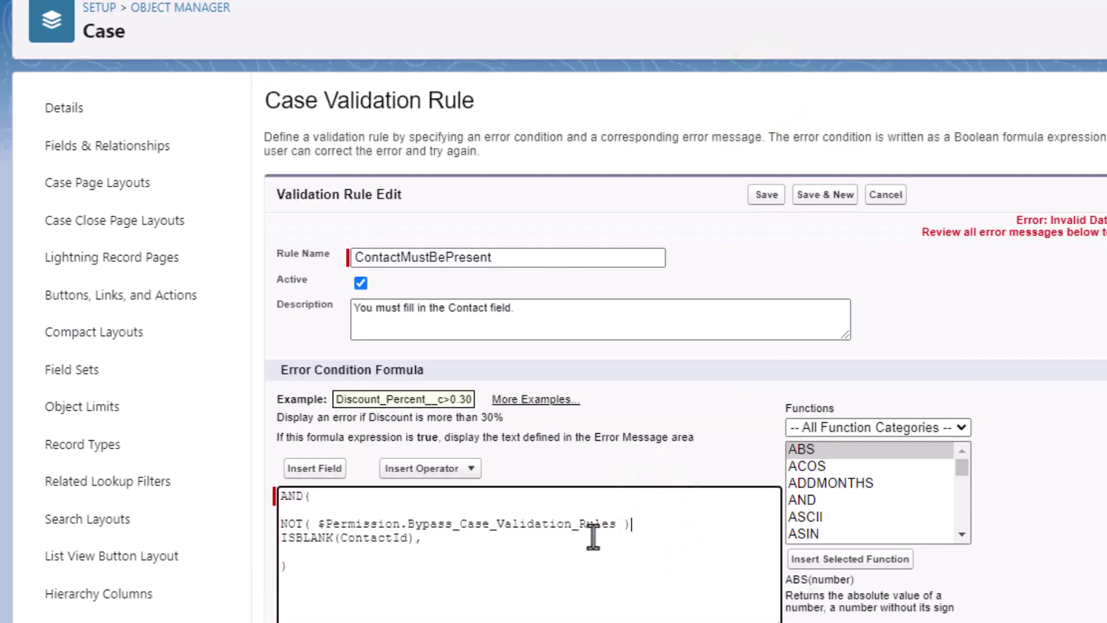
{"action": "left_click", "coordinate": [498, 535]}
{"action": "key", "text": "BackSpace"}
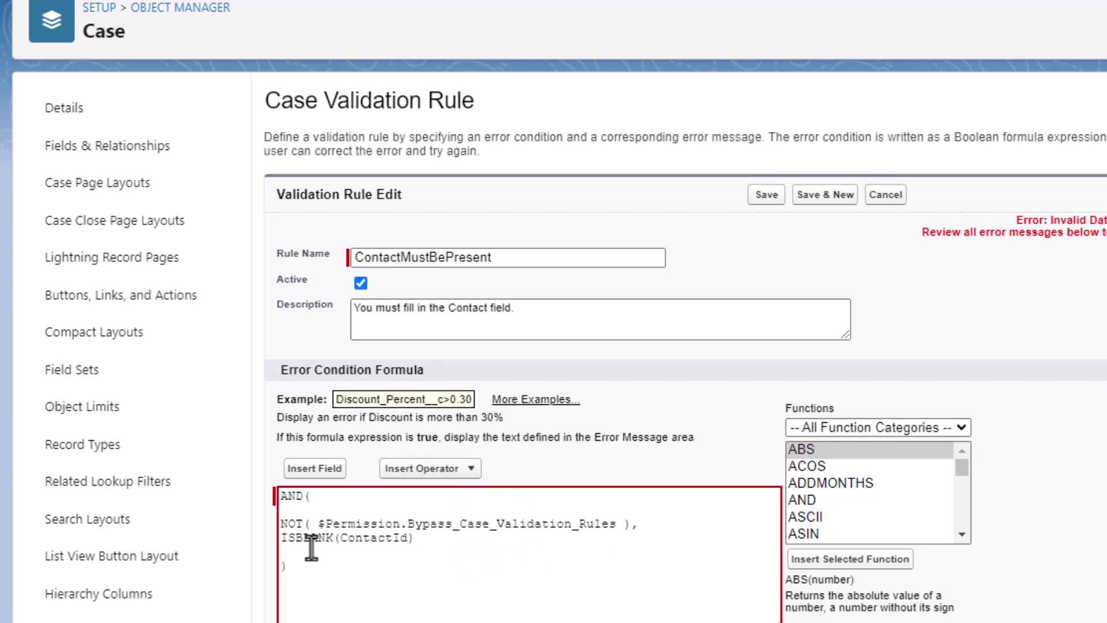
- Save the corrected validation rule with the NOT-wrapped permission
{"action": "left_click", "coordinate": [761, 196]}
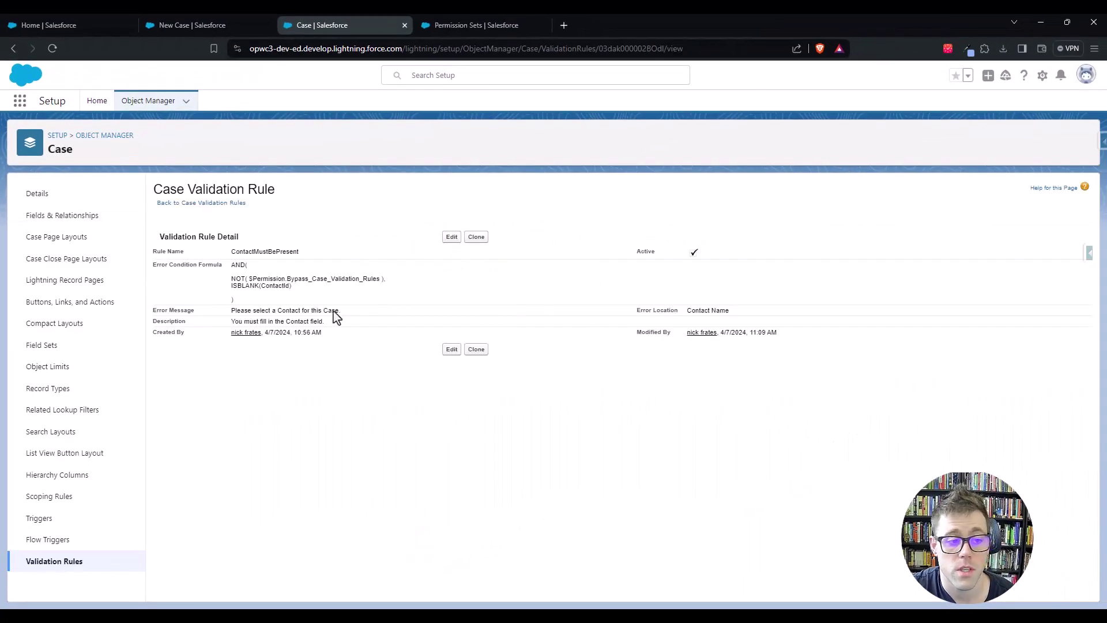
{"action": "left_click_drag", "start_coordinate": [248, 280], "coordinate": [375, 281]}
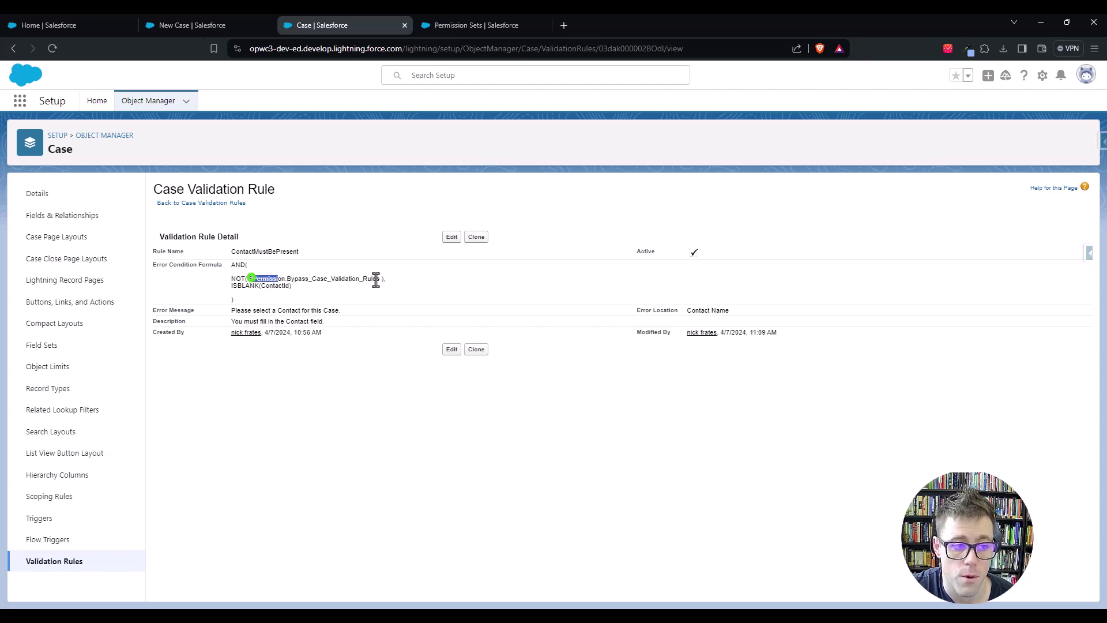
{"action": "left_click", "coordinate": [474, 321]}
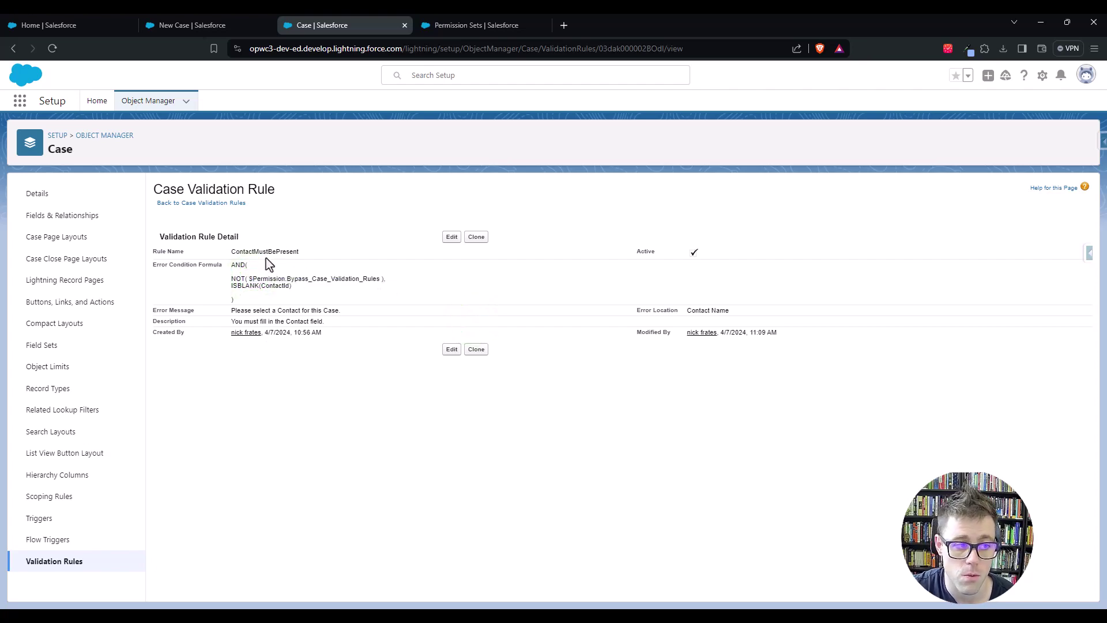
- Save the new Phone-origin case without a contact and open case 00001026
{"action": "left_click", "coordinate": [190, 25]}
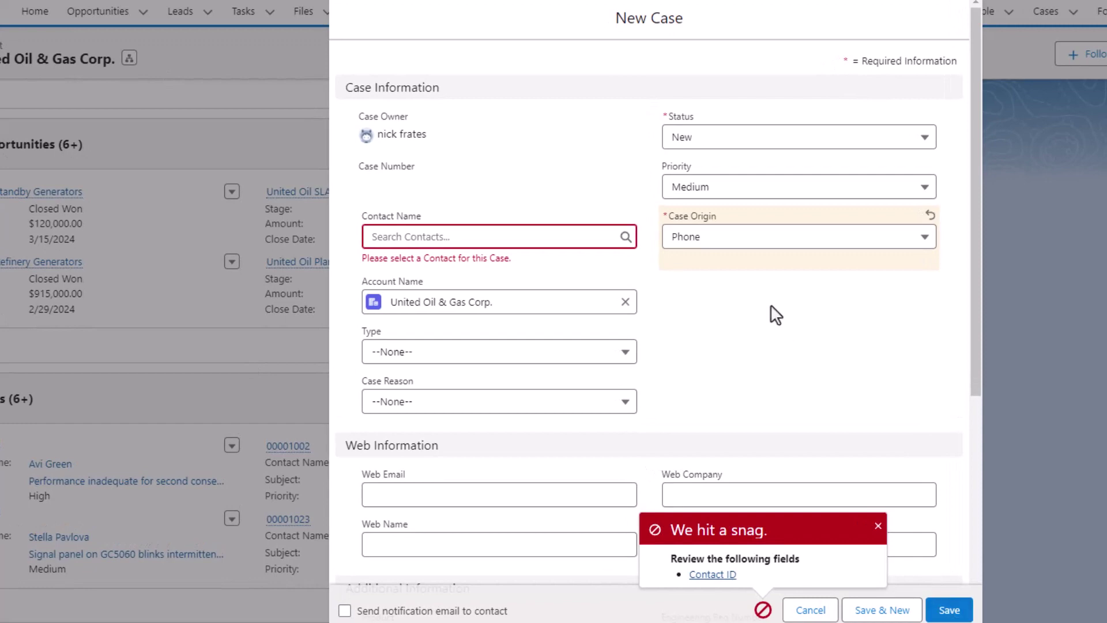
{"action": "left_click", "coordinate": [947, 609]}
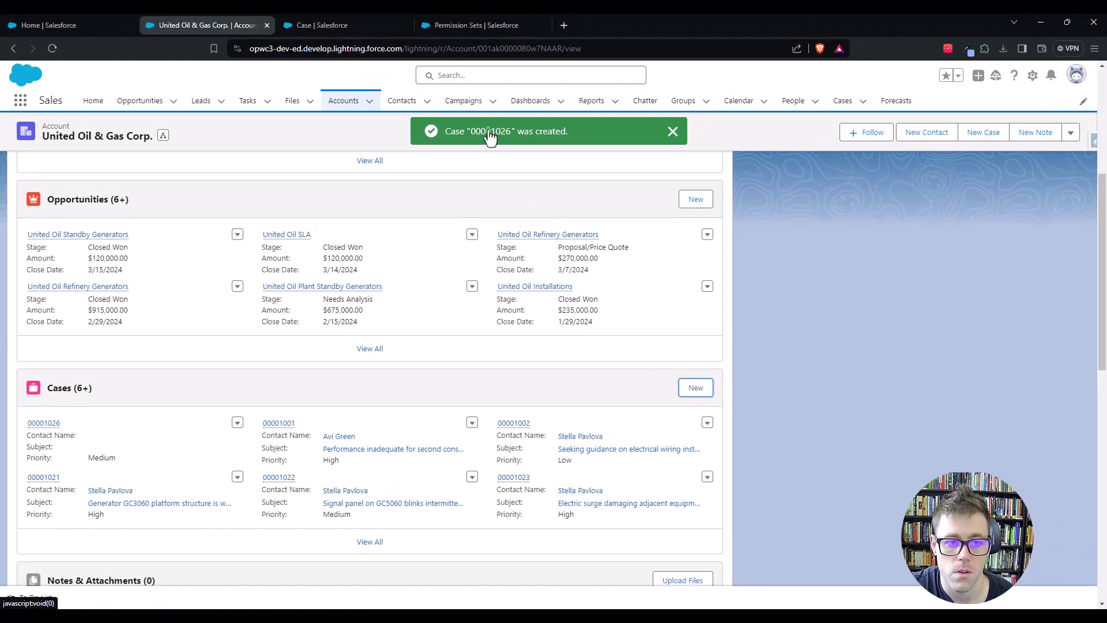
{"action": "left_click", "coordinate": [564, 59]}
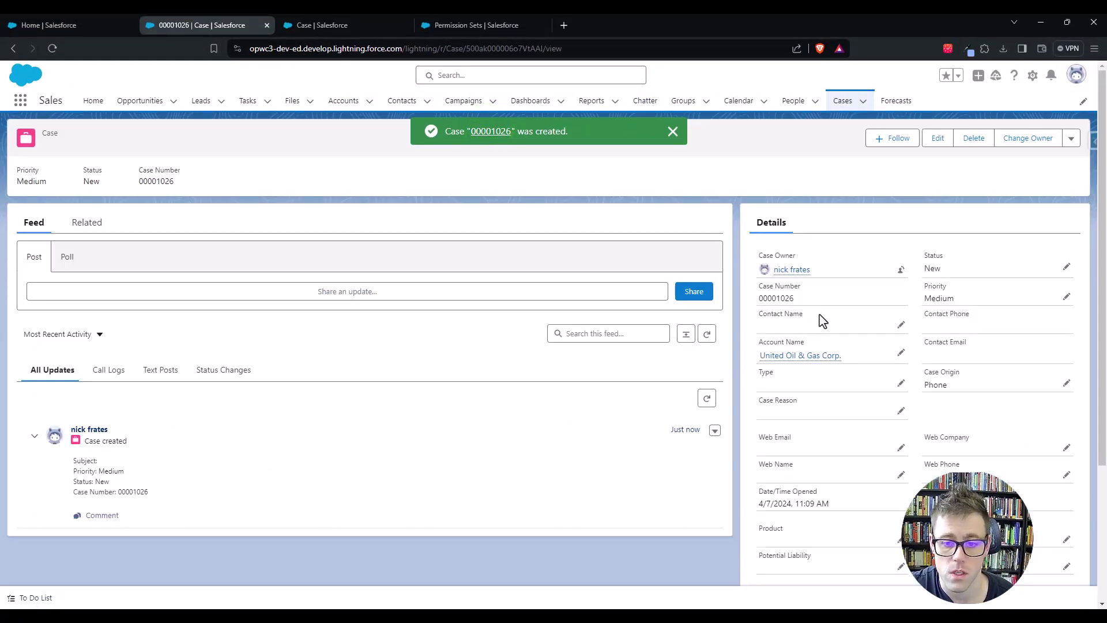
{"action": "left_click", "coordinate": [818, 313]}
{"action": "left_click", "coordinate": [823, 315]}
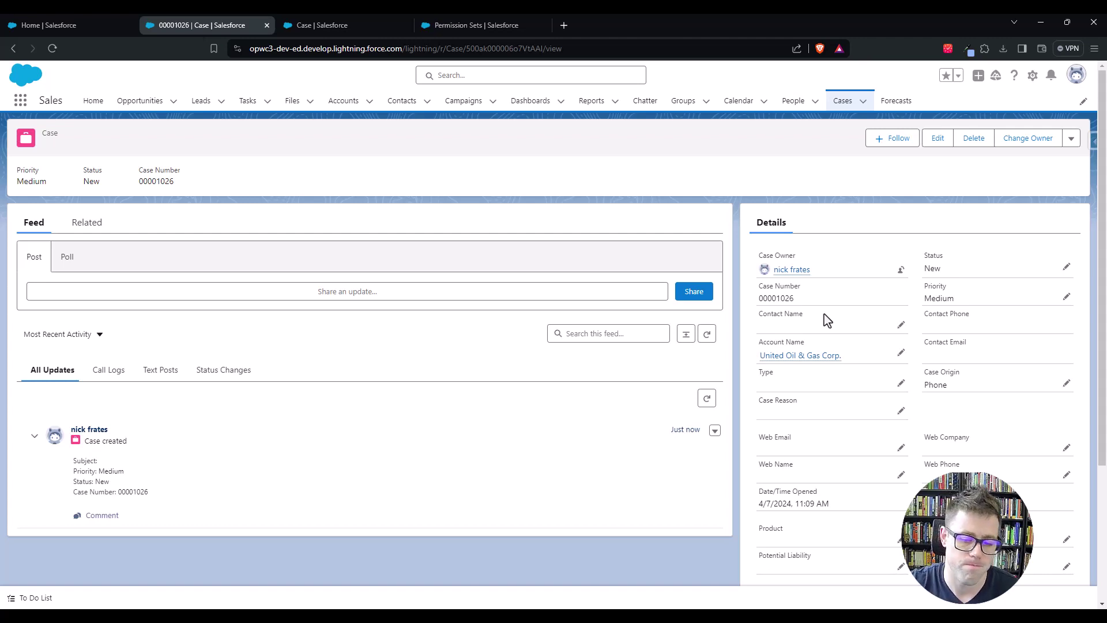
- Show the Current Assignments page for the Bypass Case Validation Rules permission set
{"action": "left_click", "coordinate": [470, 24]}
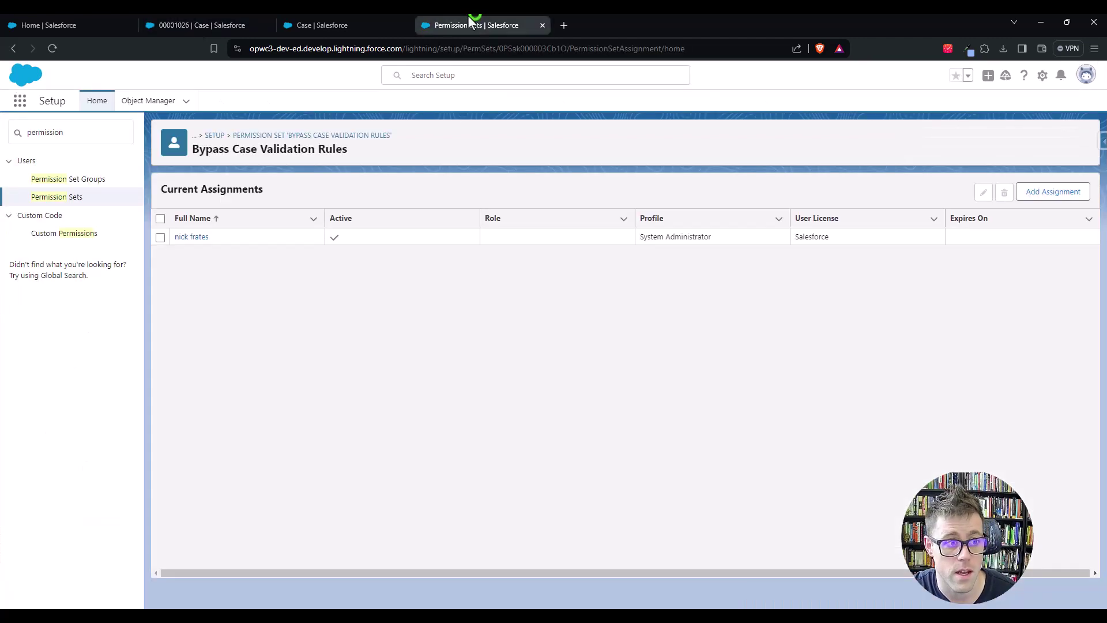
{"action": "left_click_drag", "start_coordinate": [199, 153], "coordinate": [340, 151]}
{"action": "left_click", "coordinate": [360, 153]}
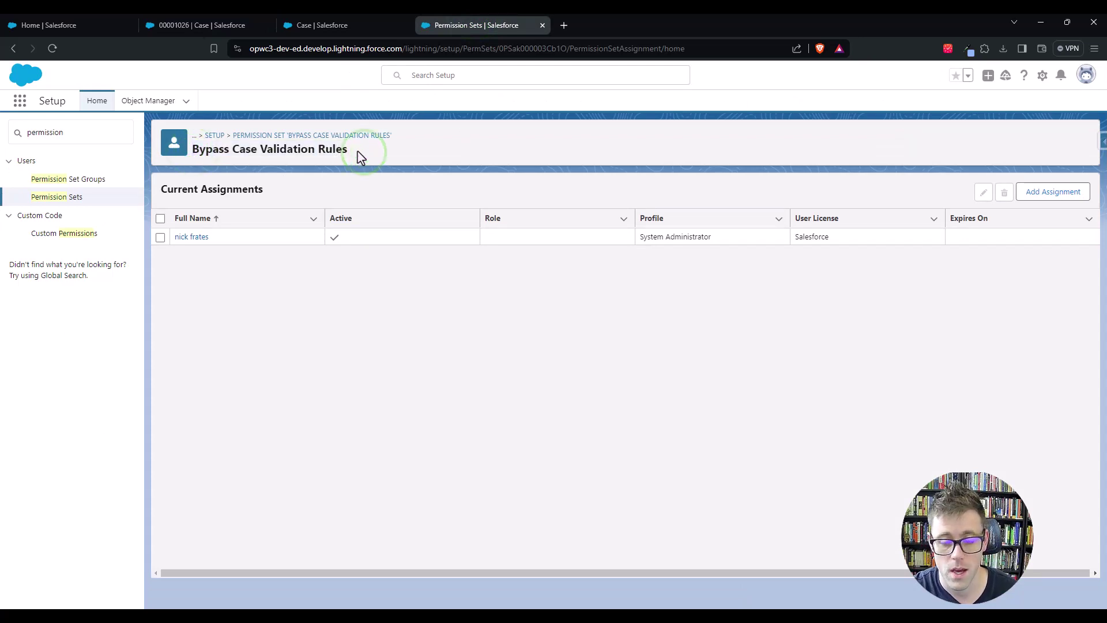